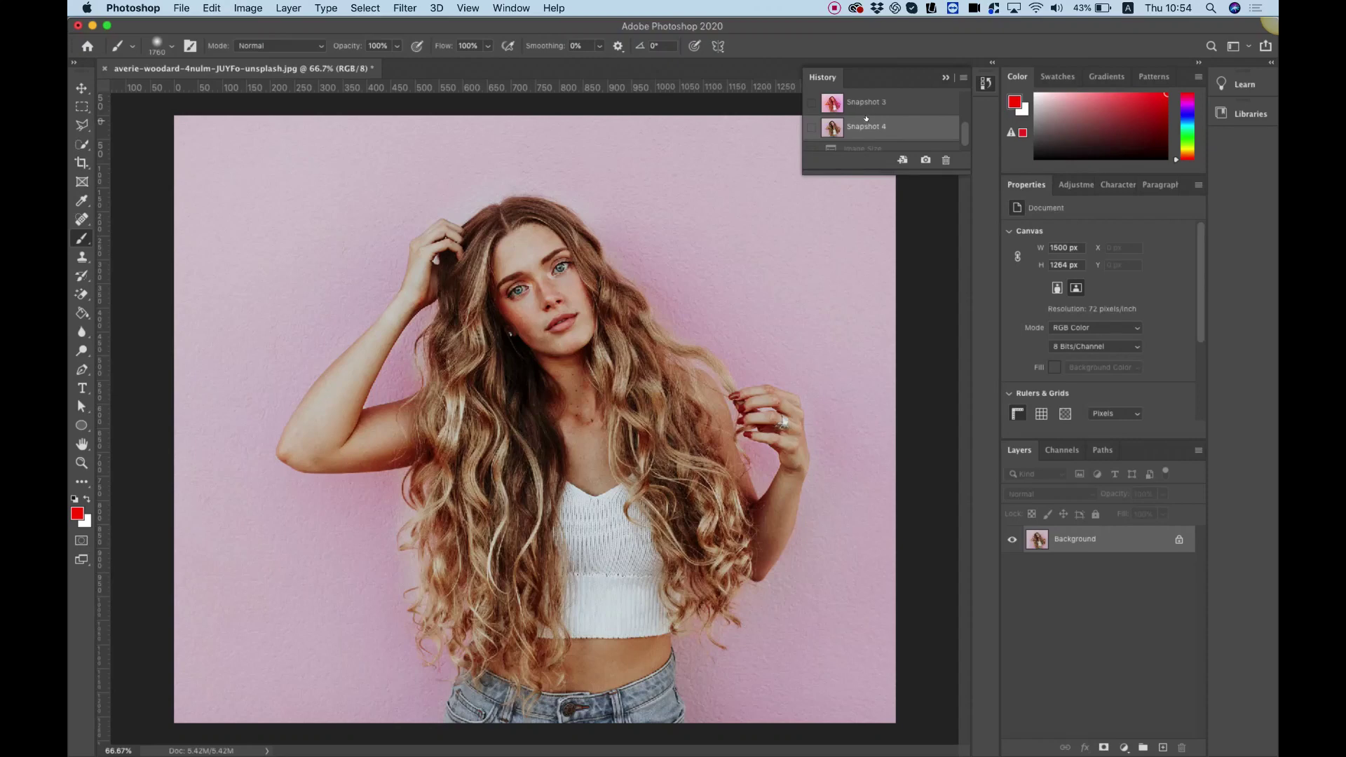
Compare the finished painted portrait with the original unedited photo.
click(863, 104)
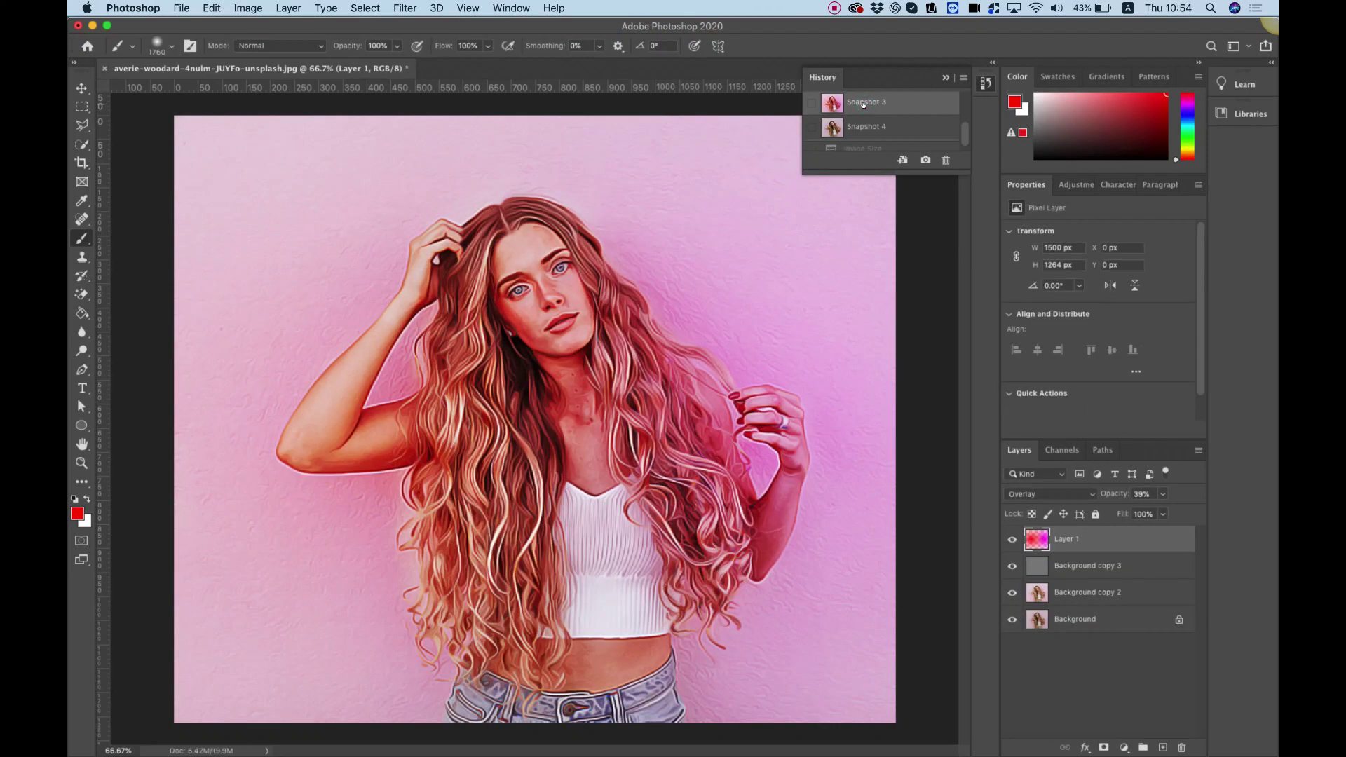
click(860, 125)
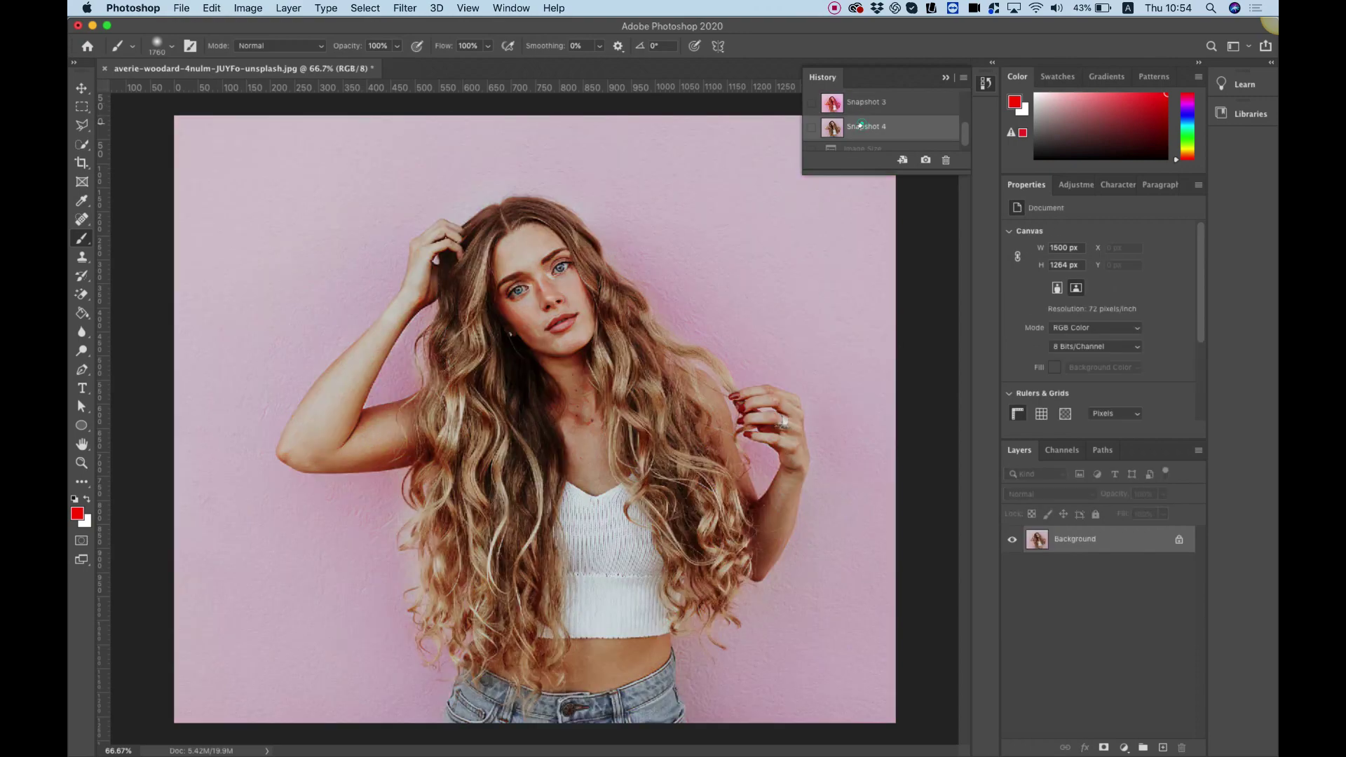
click(861, 102)
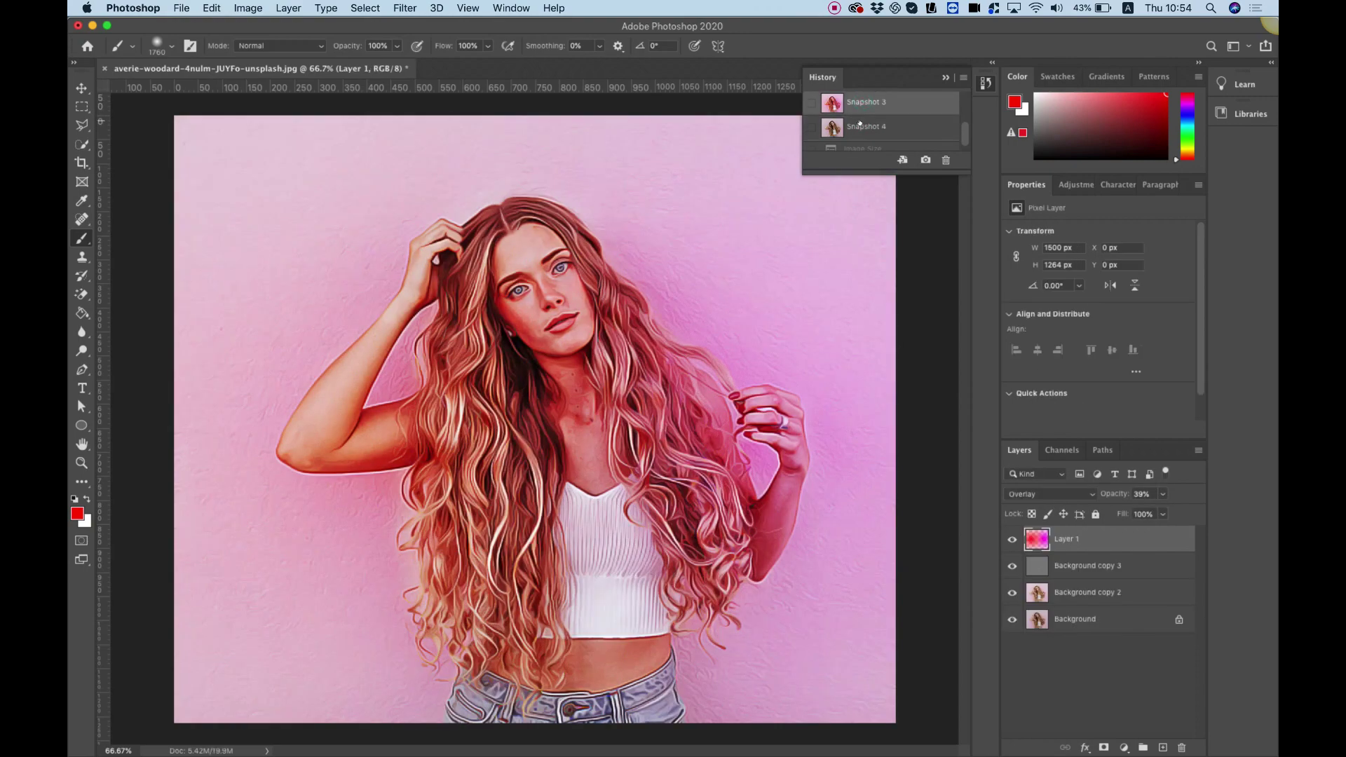
click(860, 127)
click(867, 103)
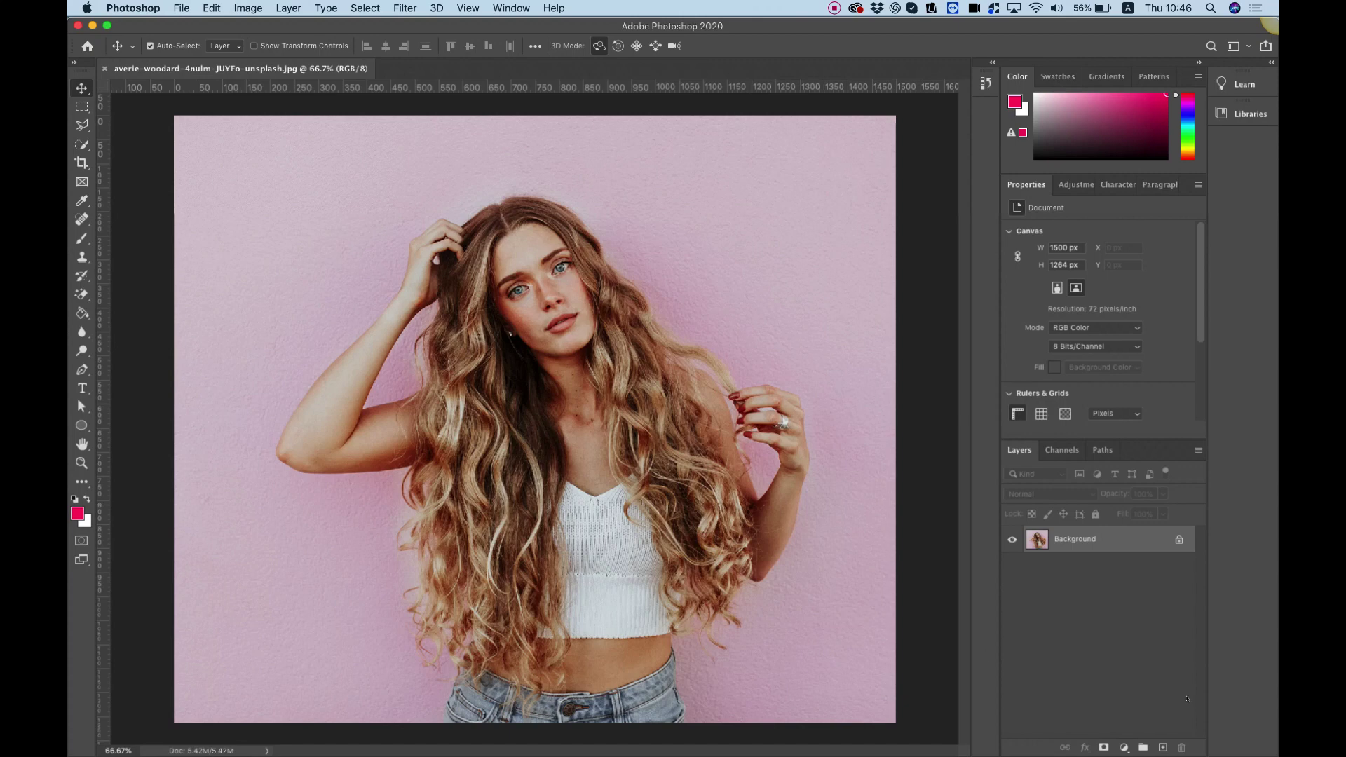
Duplicate the Background layer as Background copy.
right_click(1064, 540)
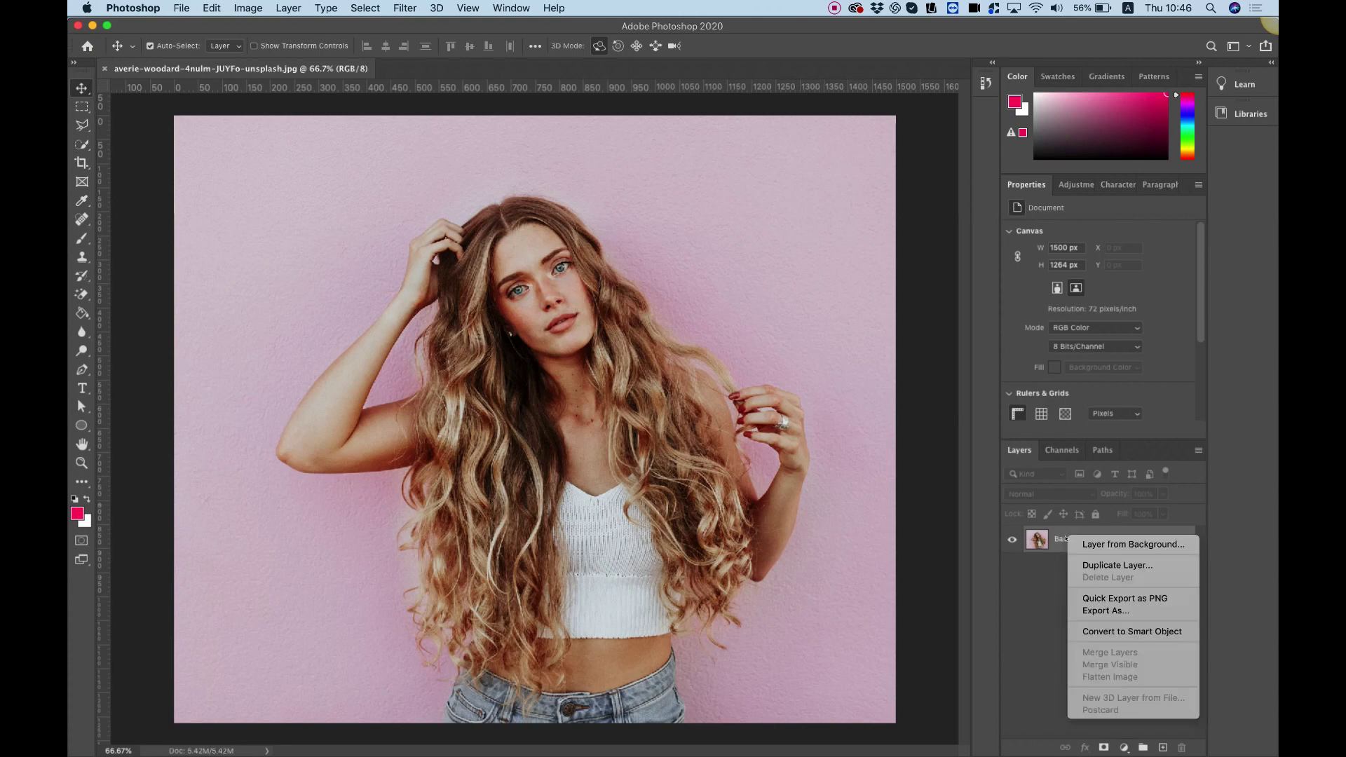
click(1101, 565)
click(804, 338)
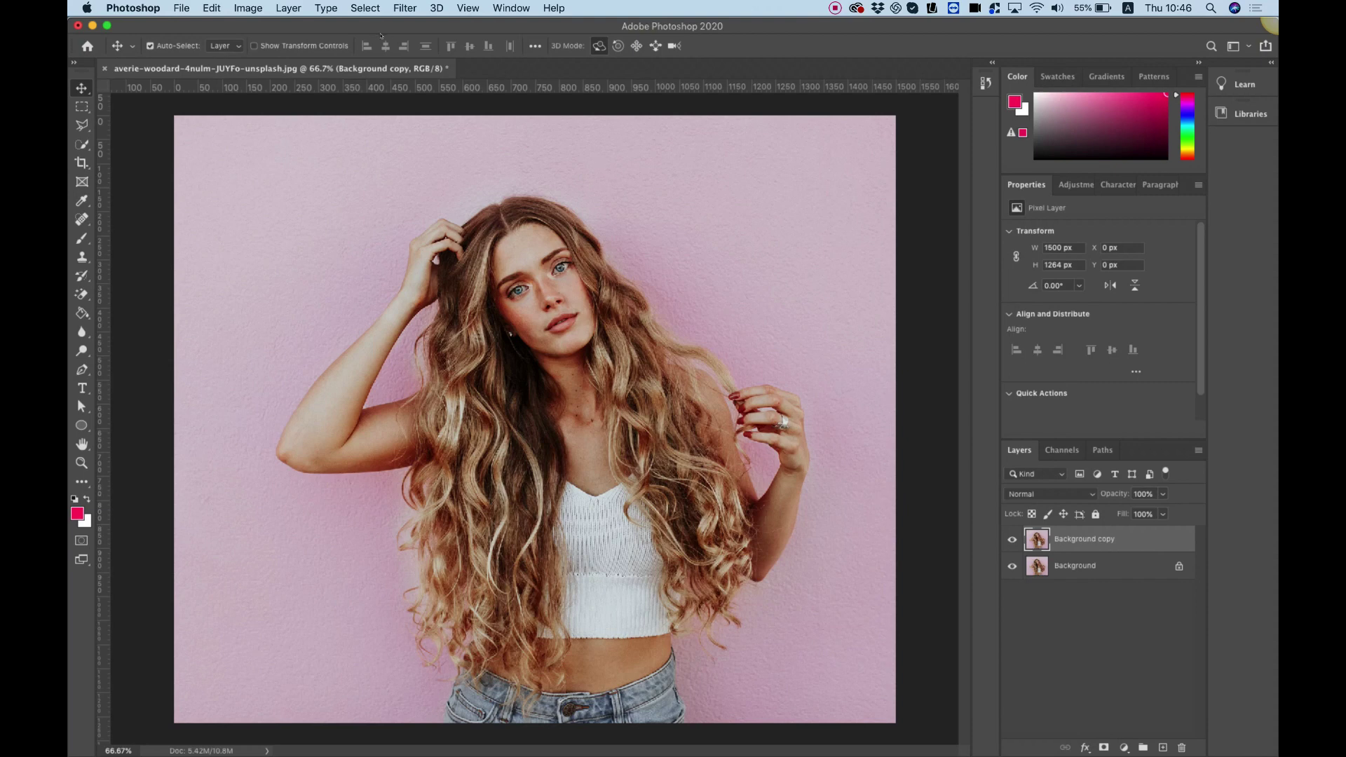
Brighten the copy's shadows with a 35% Shadows/Highlights adjustment.
click(249, 8)
mouse_move(271, 47)
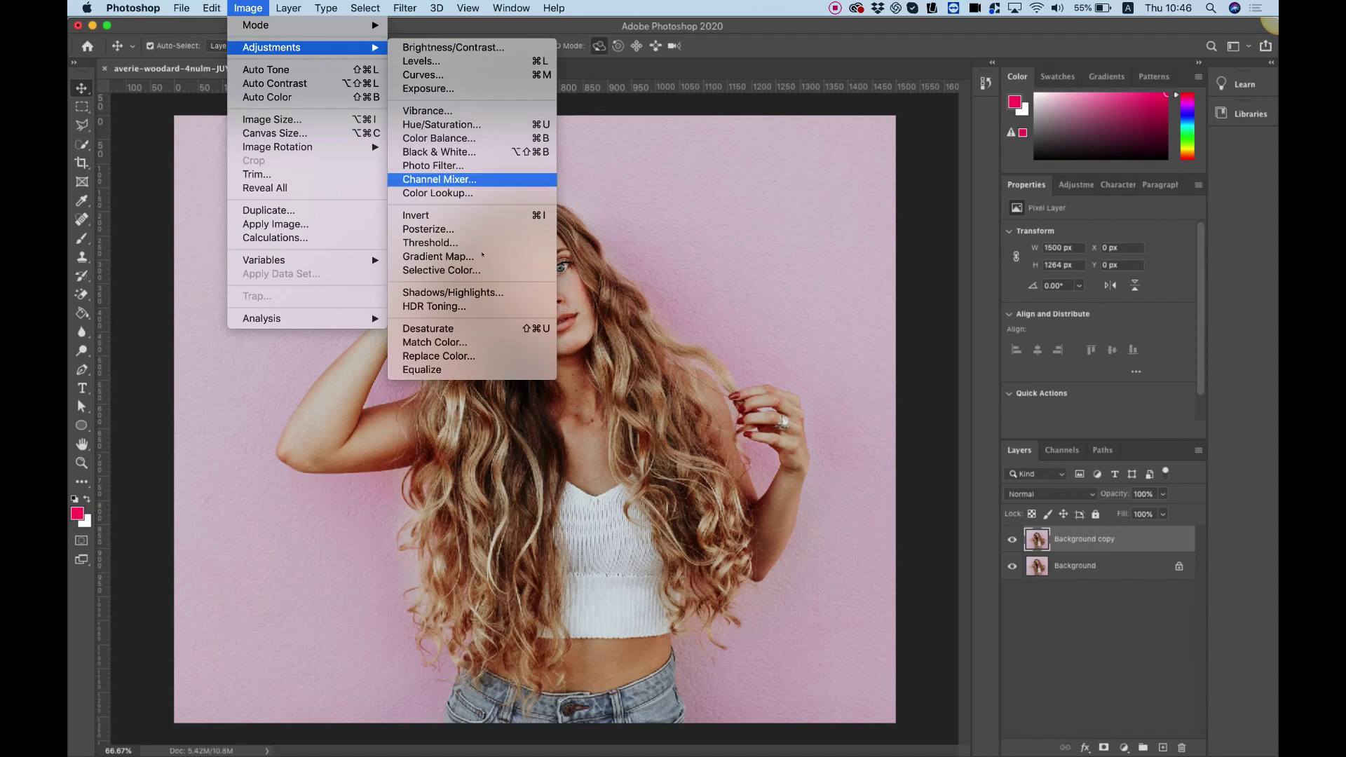
click(458, 293)
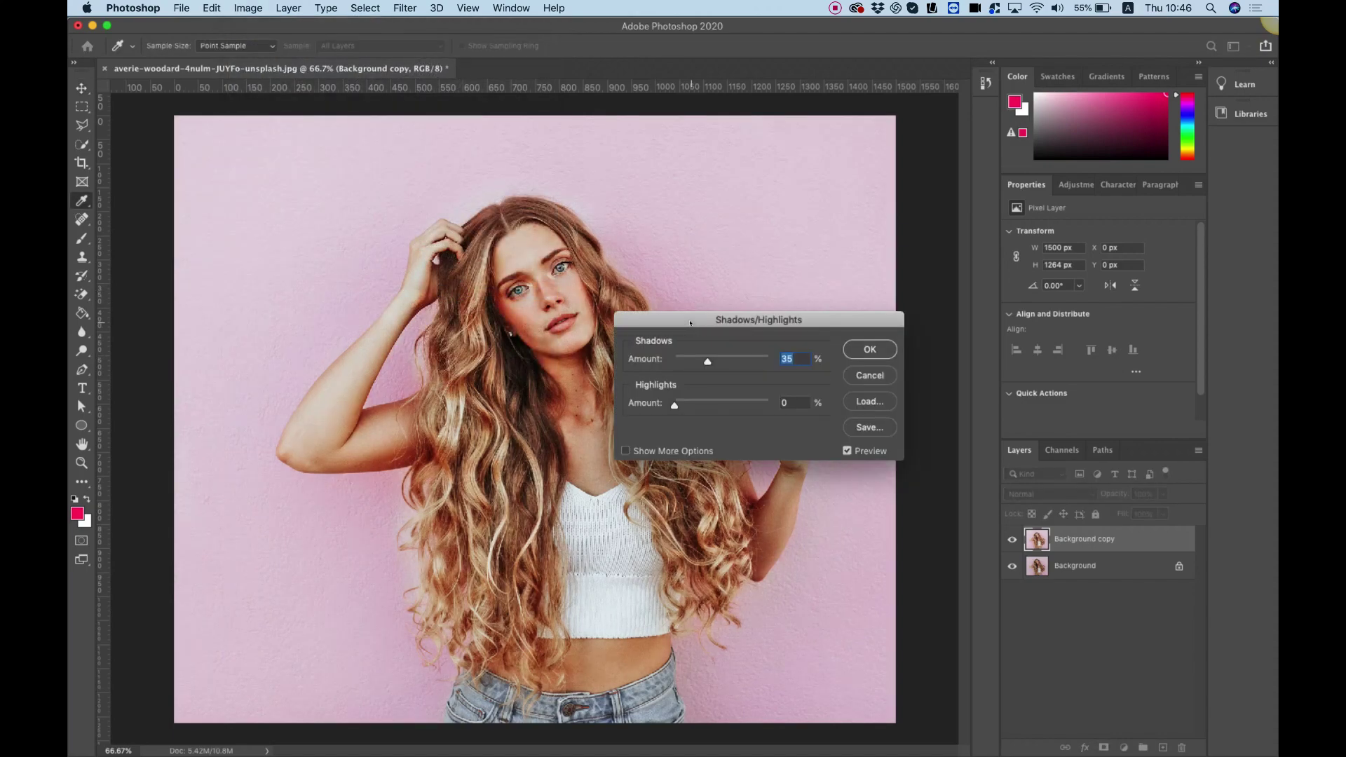
drag(690, 323, 679, 224)
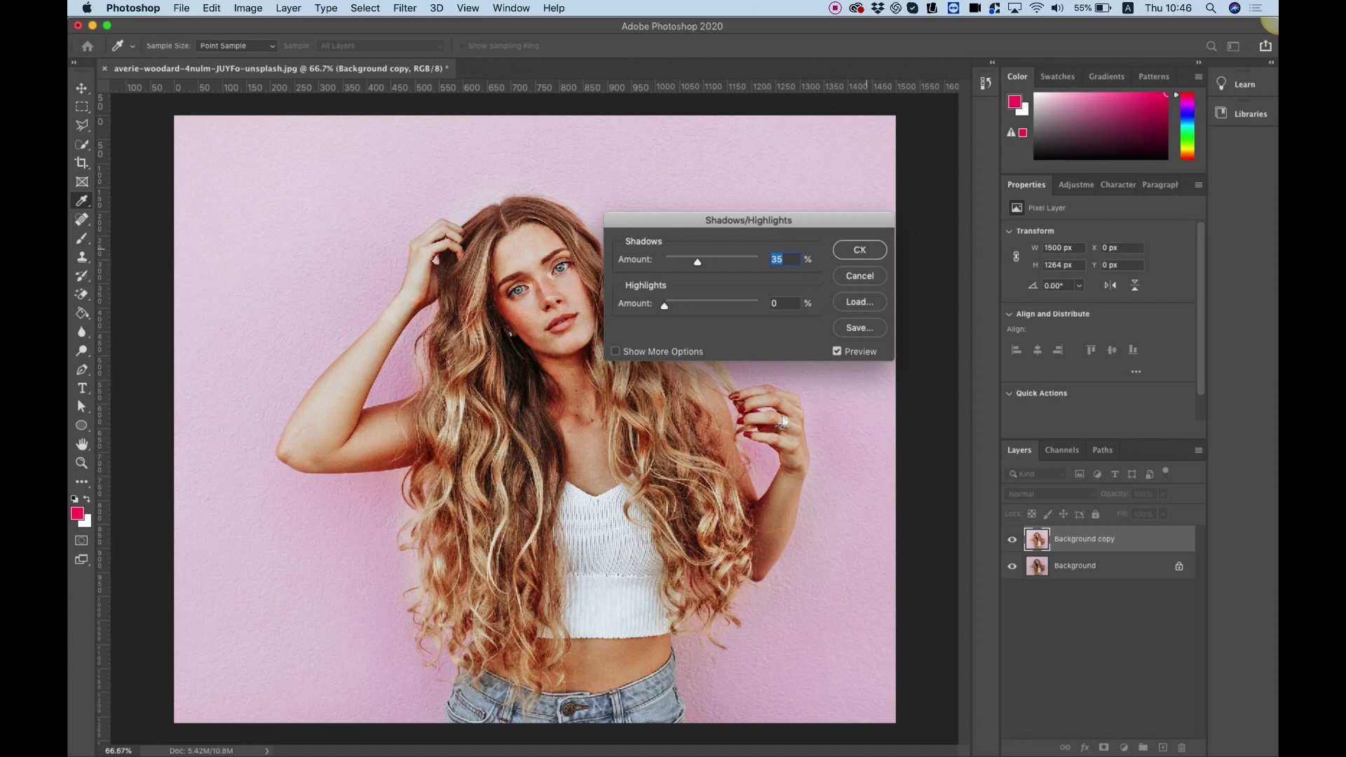
click(861, 249)
key(v)
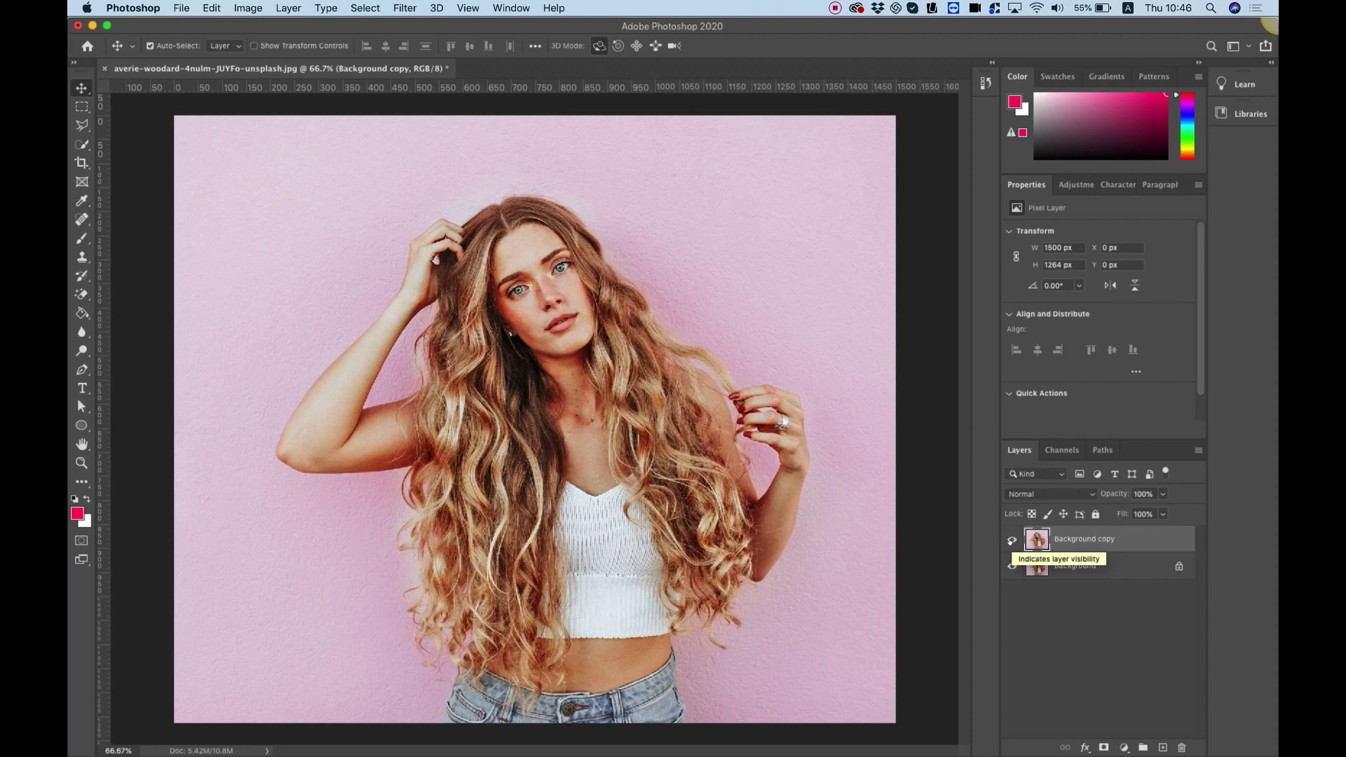
Toggle Background copy's visibility to compare before and after the brightening.
click(1010, 540)
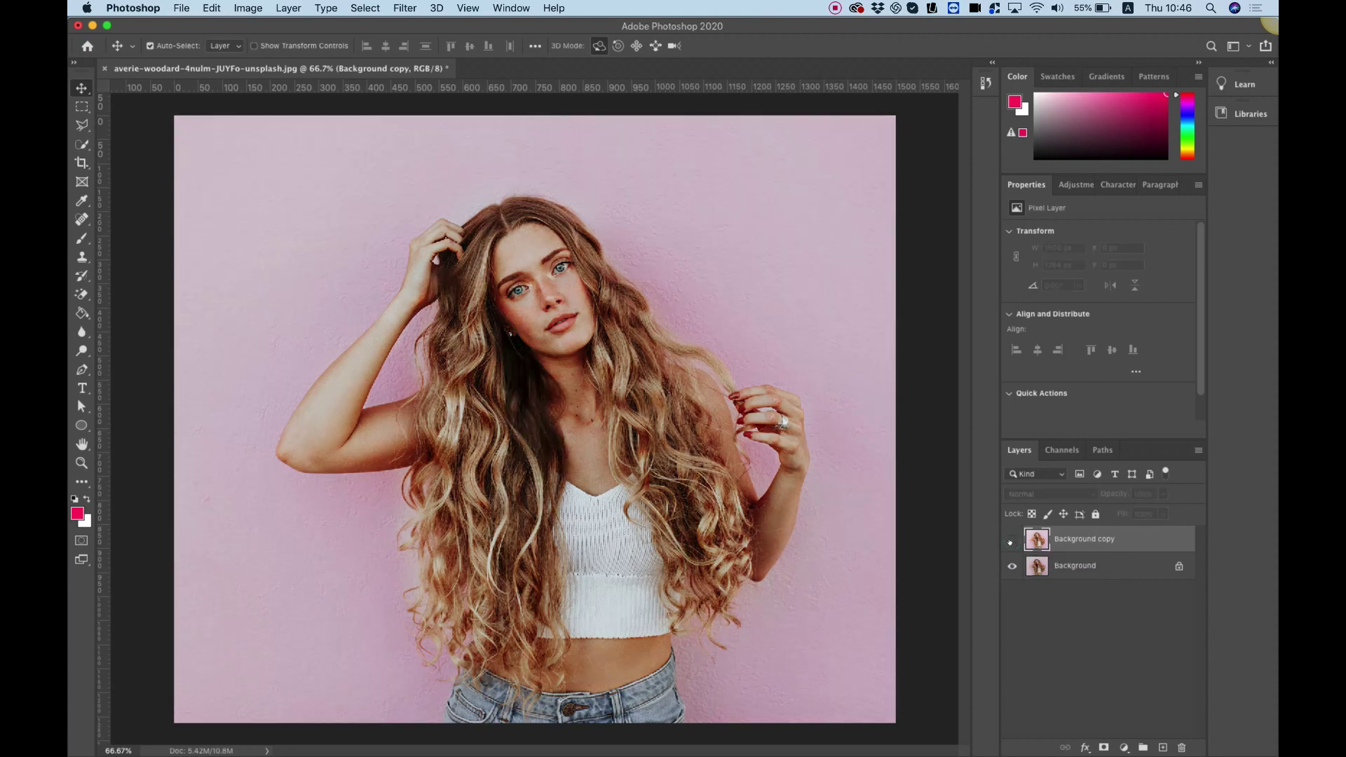
click(1010, 541)
click(1010, 541)
click(1010, 541)
click(1010, 540)
click(1010, 540)
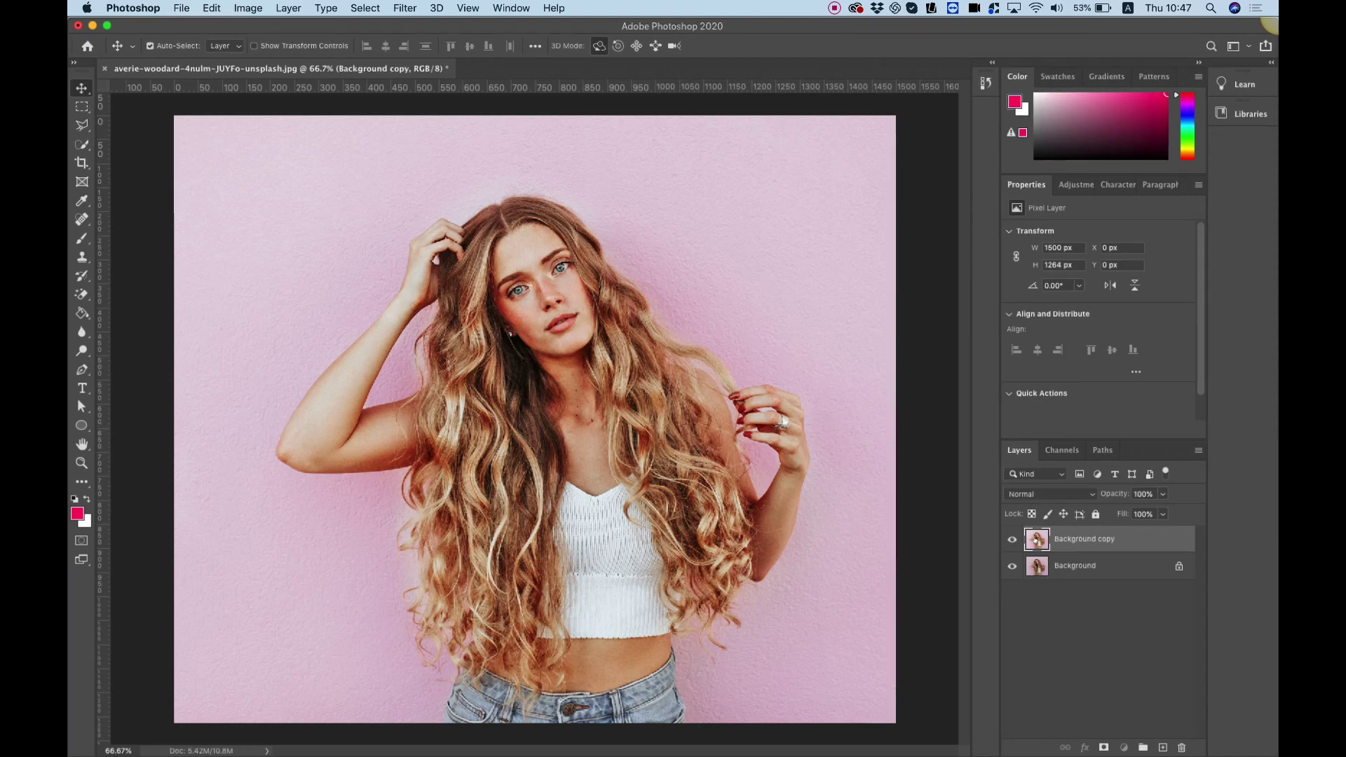
Duplicate Background copy as Background copy 2.
right_click(1073, 539)
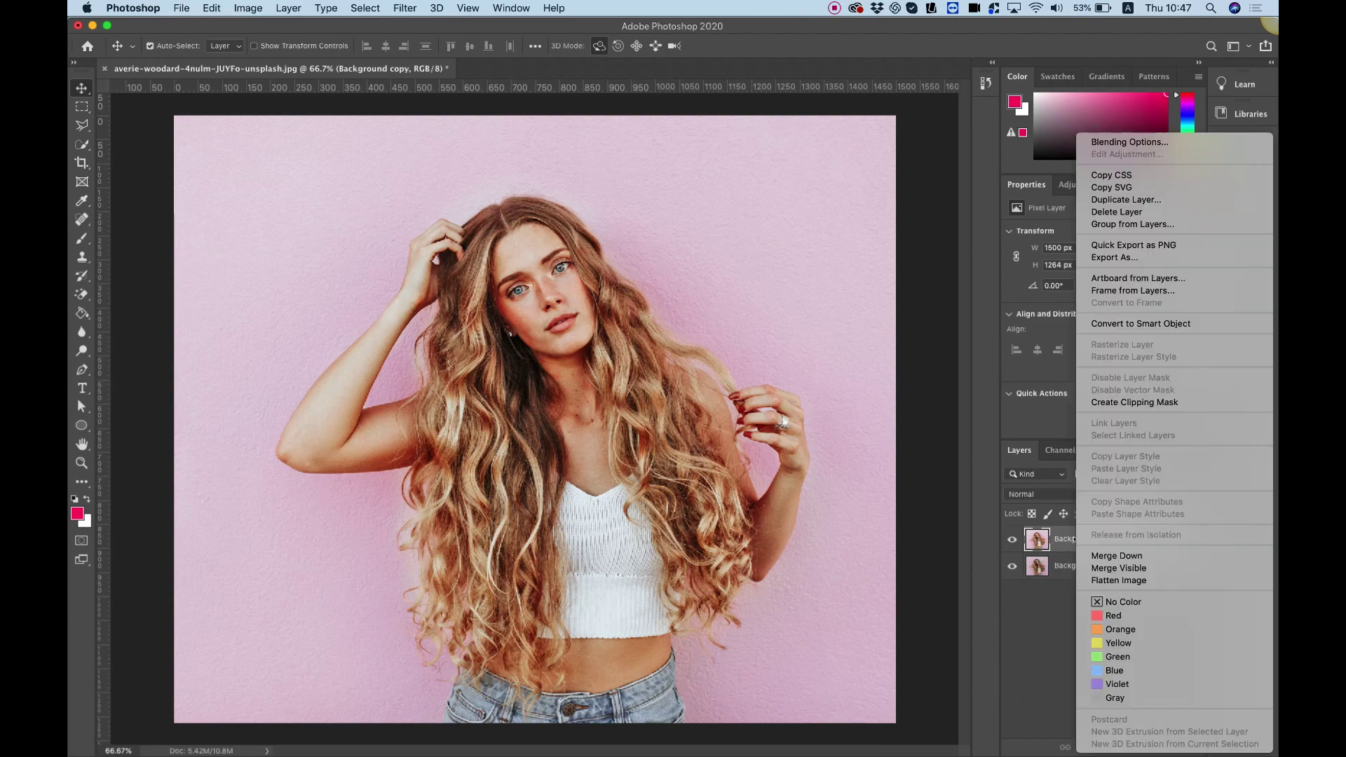
click(1145, 200)
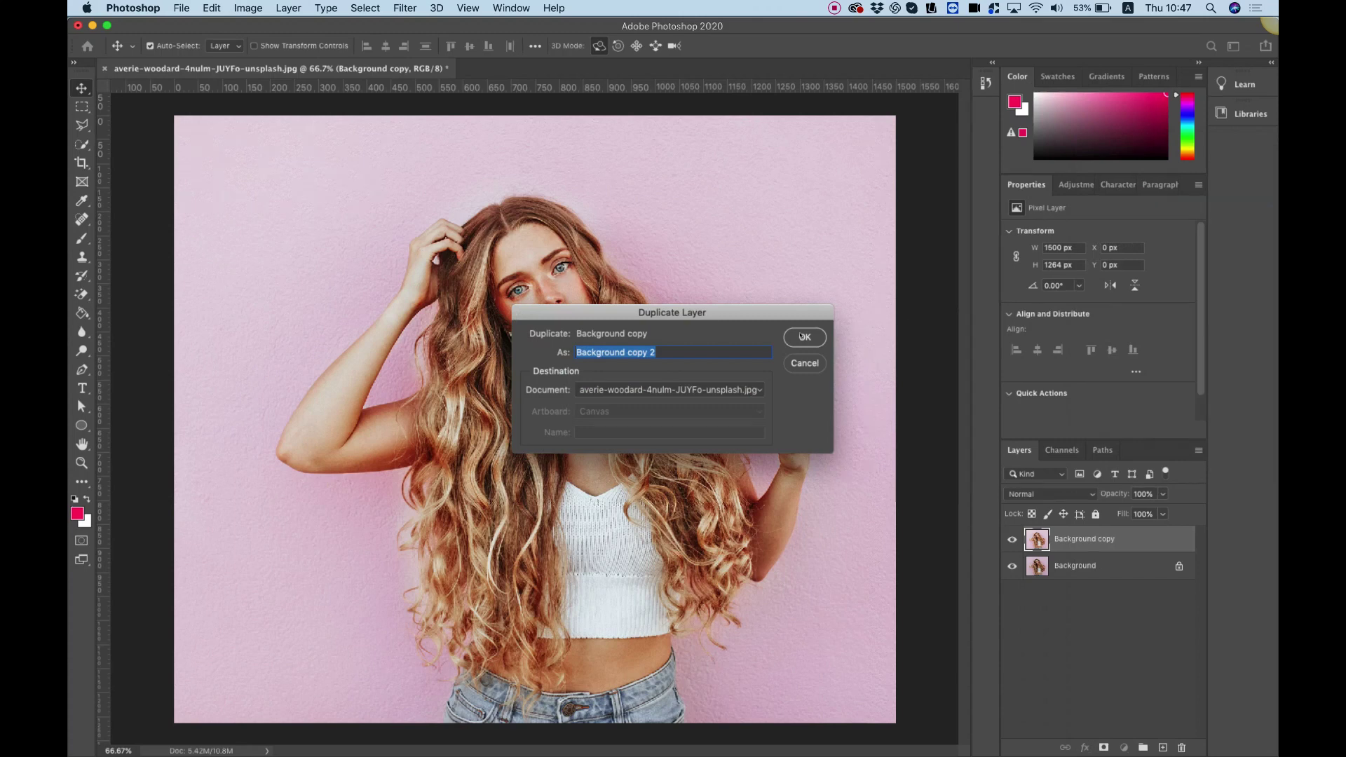
click(803, 337)
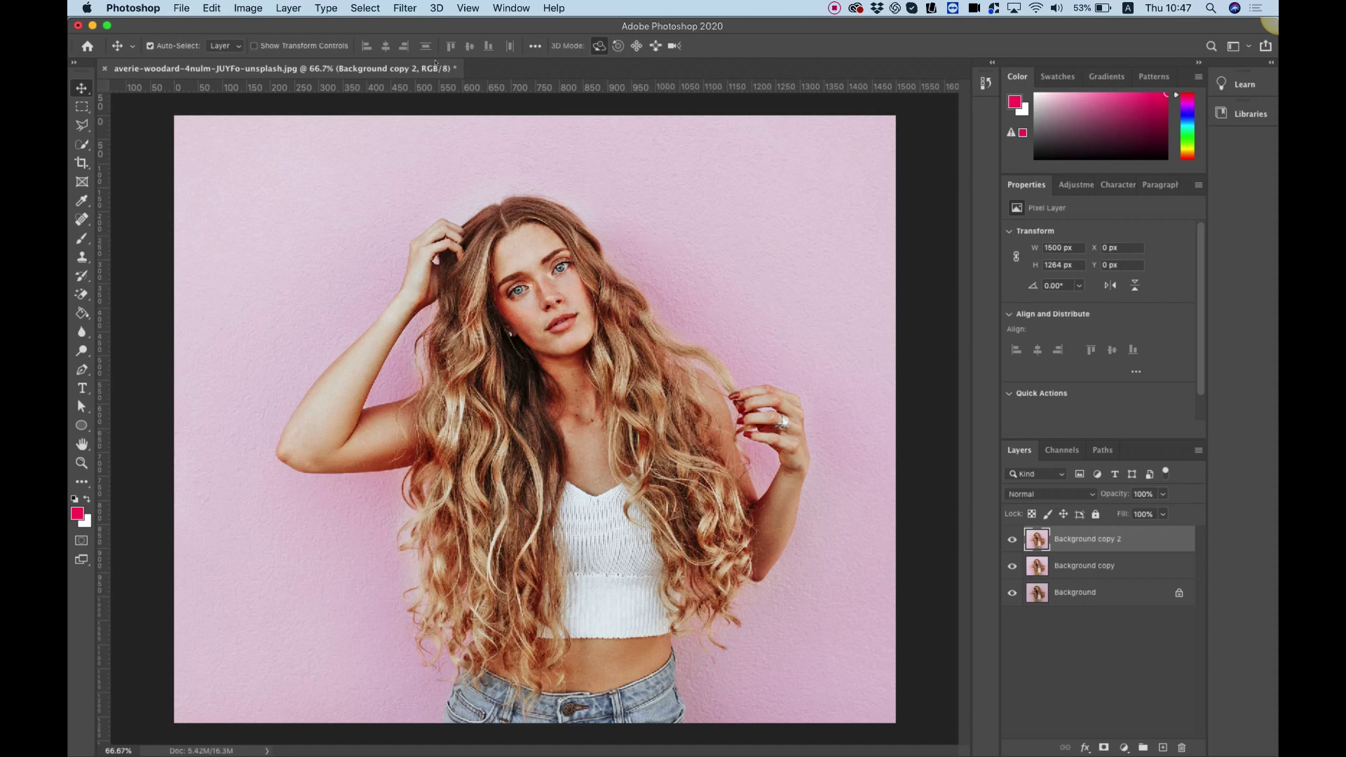
Apply a High Pass filter with a 2.0-pixel radius to Background copy 2.
click(410, 8)
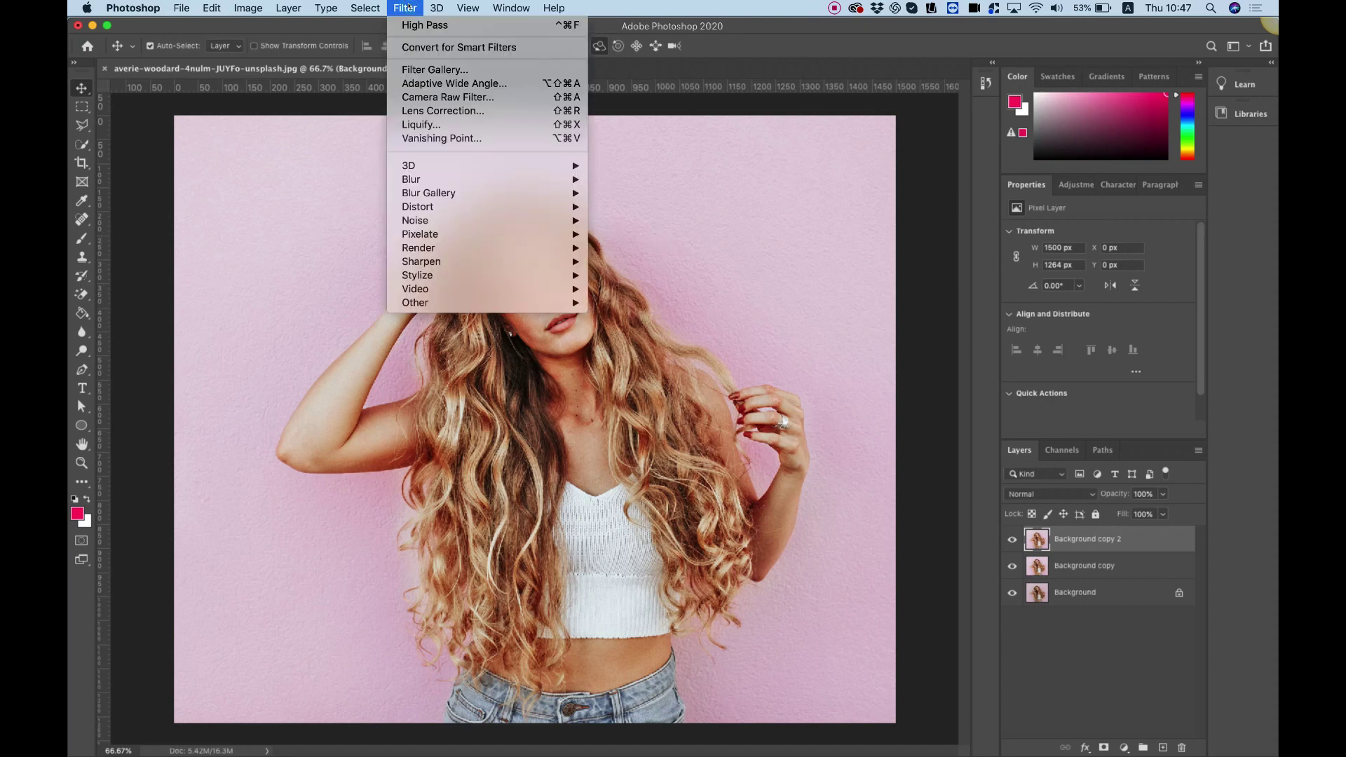
mouse_move(467, 306)
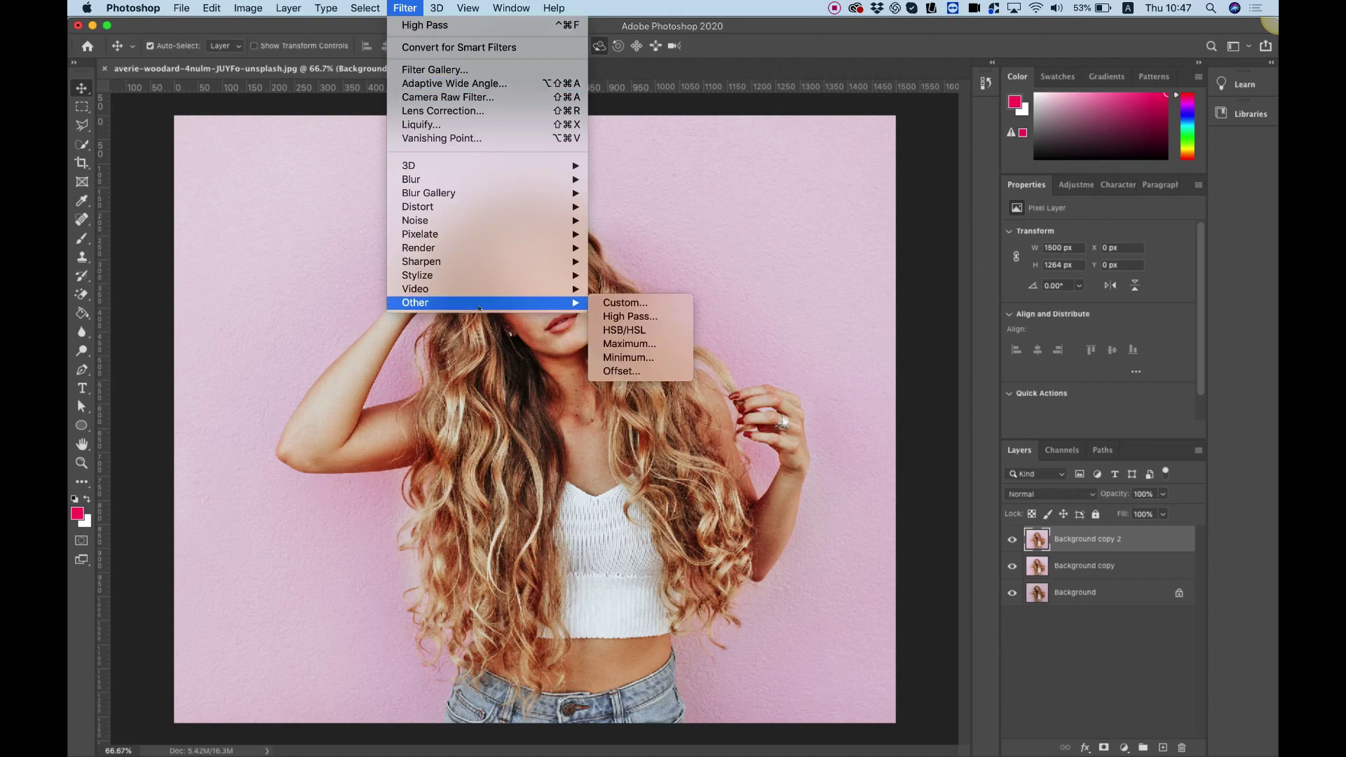
click(614, 316)
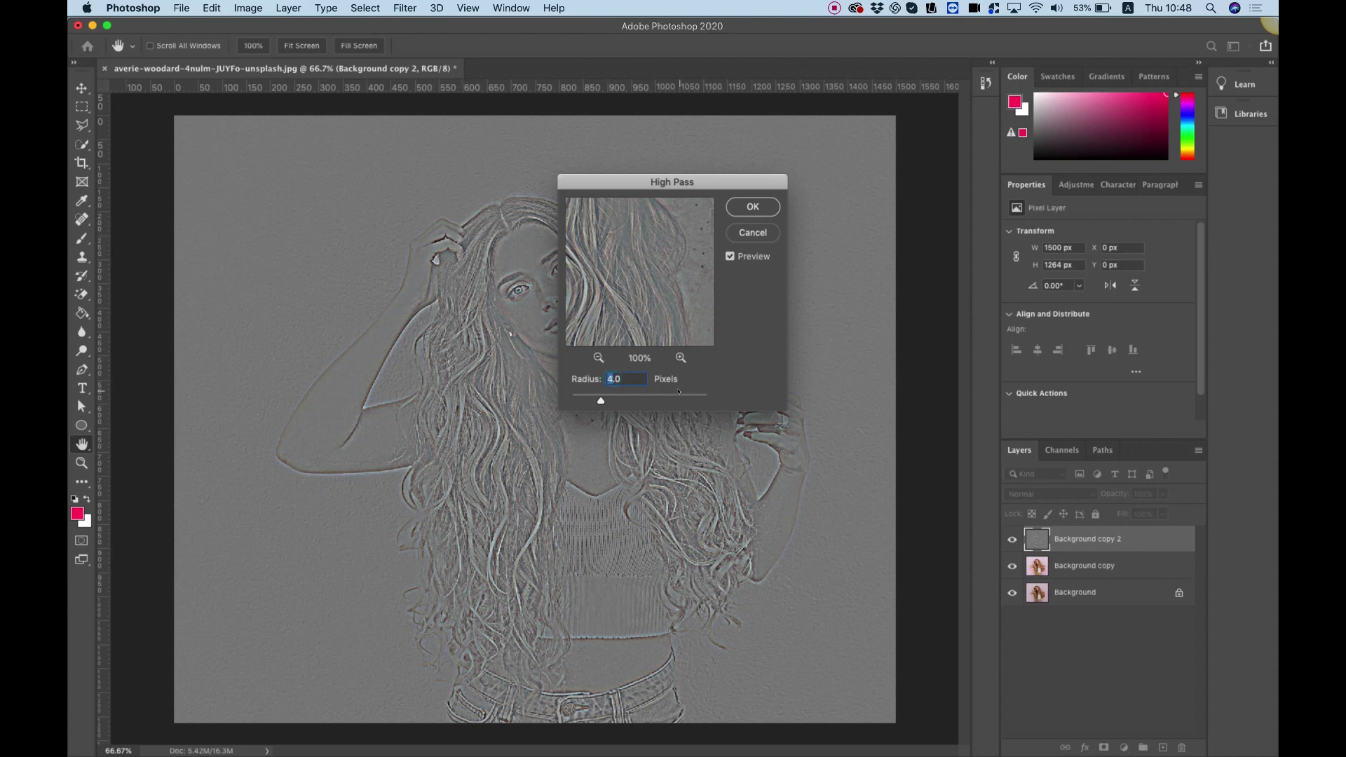
key(shift+Down)
key(shift+Down)
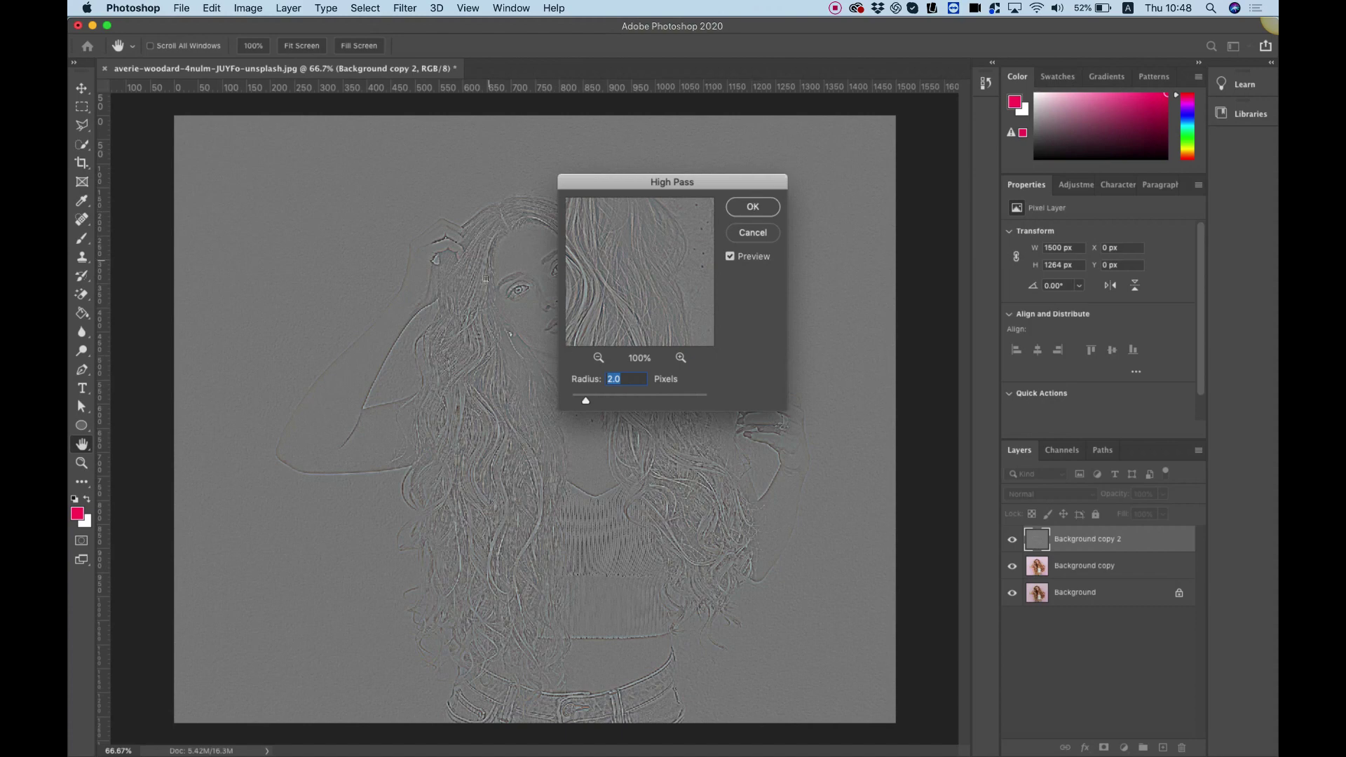
click(753, 207)
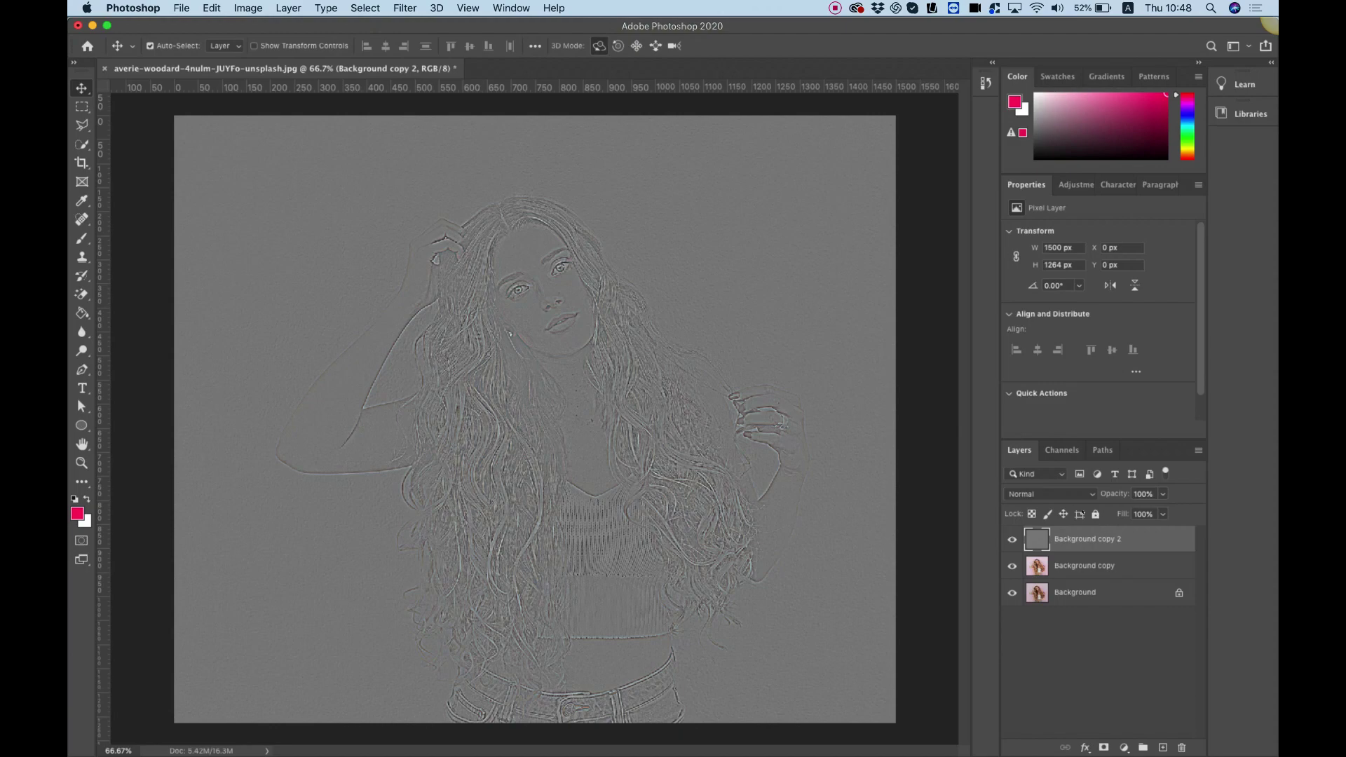
Set Background copy 2 to Overlay blending and toggle it to compare the sharpening.
click(1034, 495)
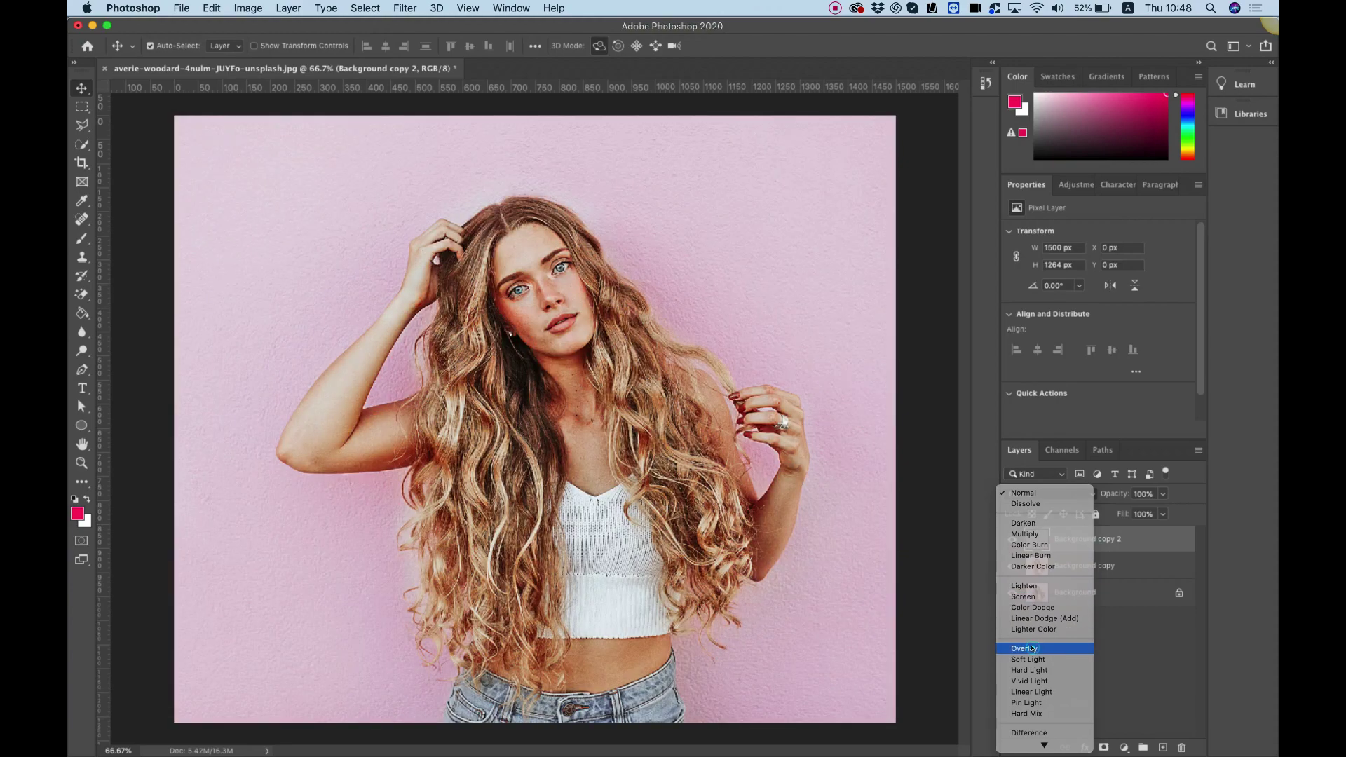
click(1030, 648)
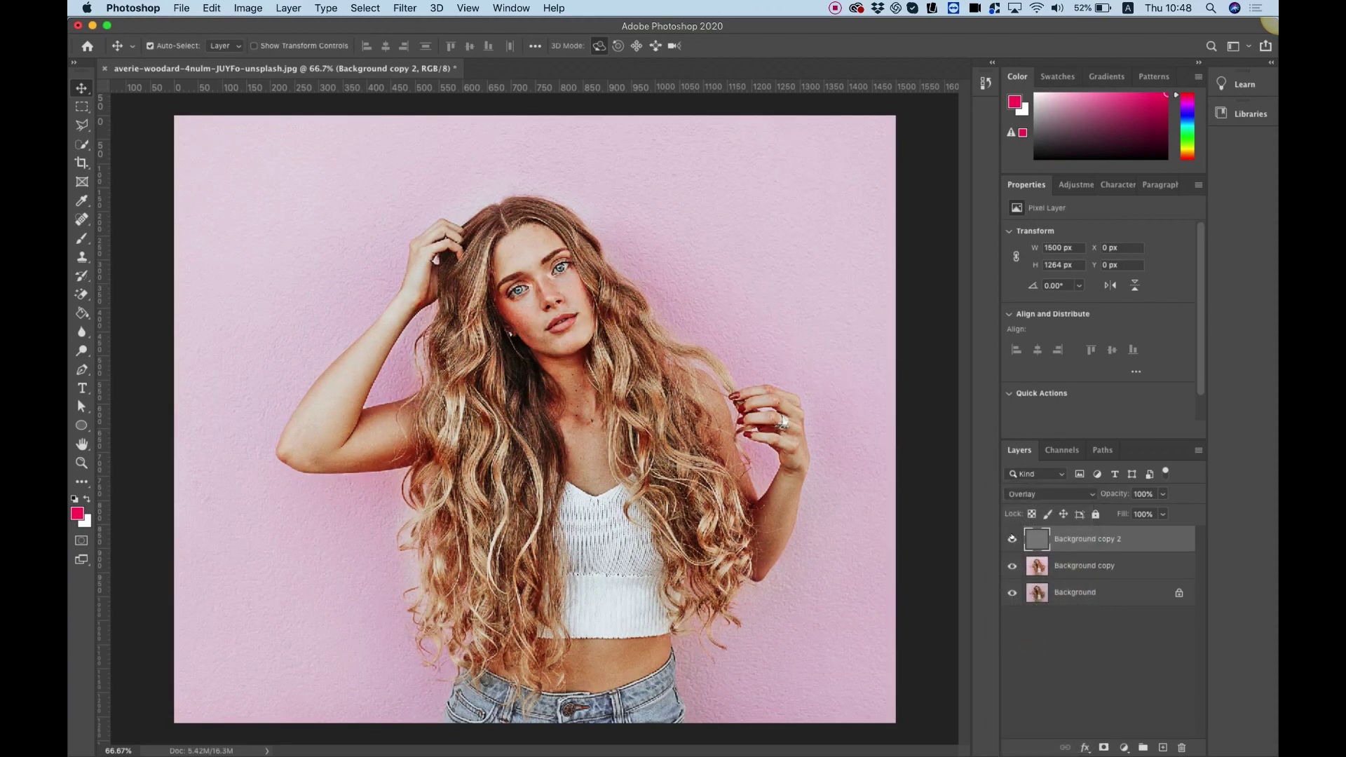
click(1011, 539)
click(1011, 539)
click(1011, 540)
click(1010, 540)
click(1010, 539)
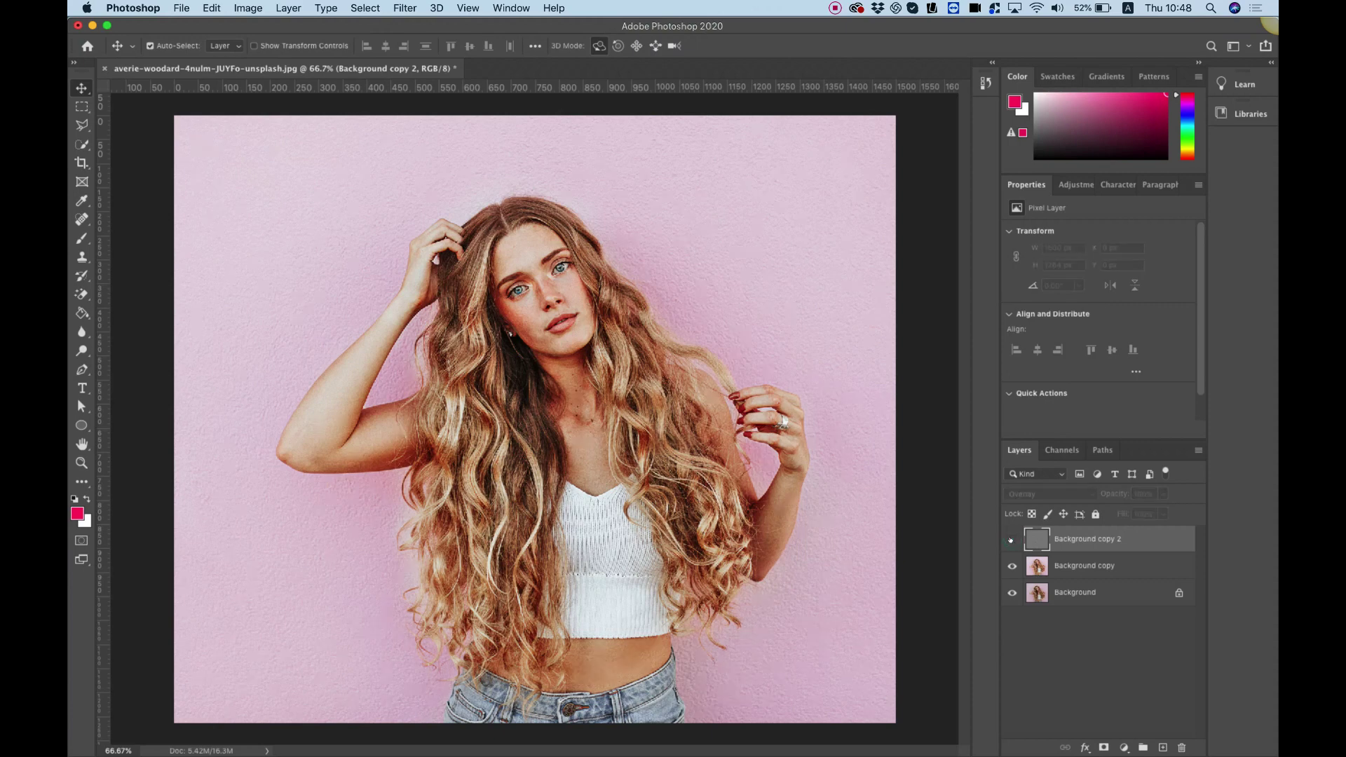
click(1011, 539)
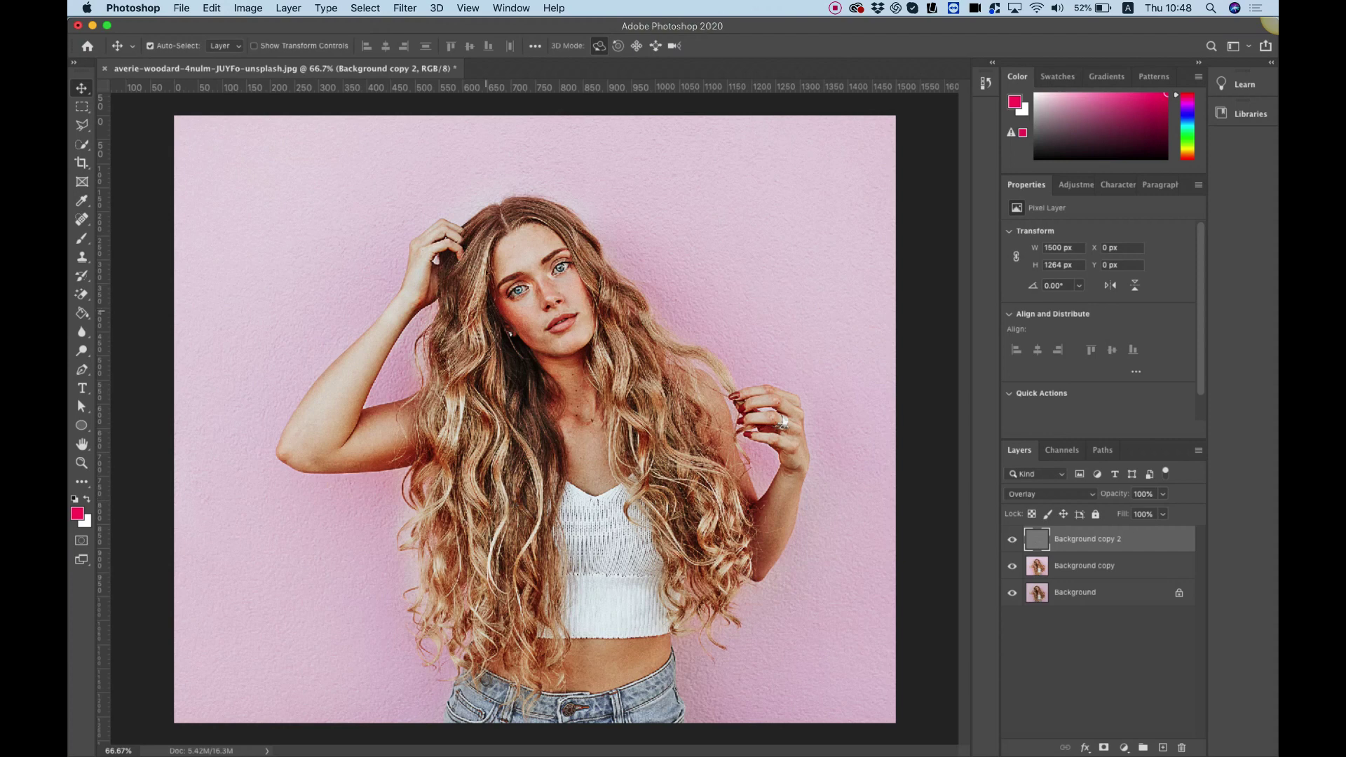
click(1010, 540)
click(1011, 539)
click(1010, 540)
click(1010, 539)
click(1010, 540)
click(1011, 540)
click(1010, 539)
click(1010, 540)
Merge Background copy 2 with Background copy into a single layer.
shift+click(1072, 565)
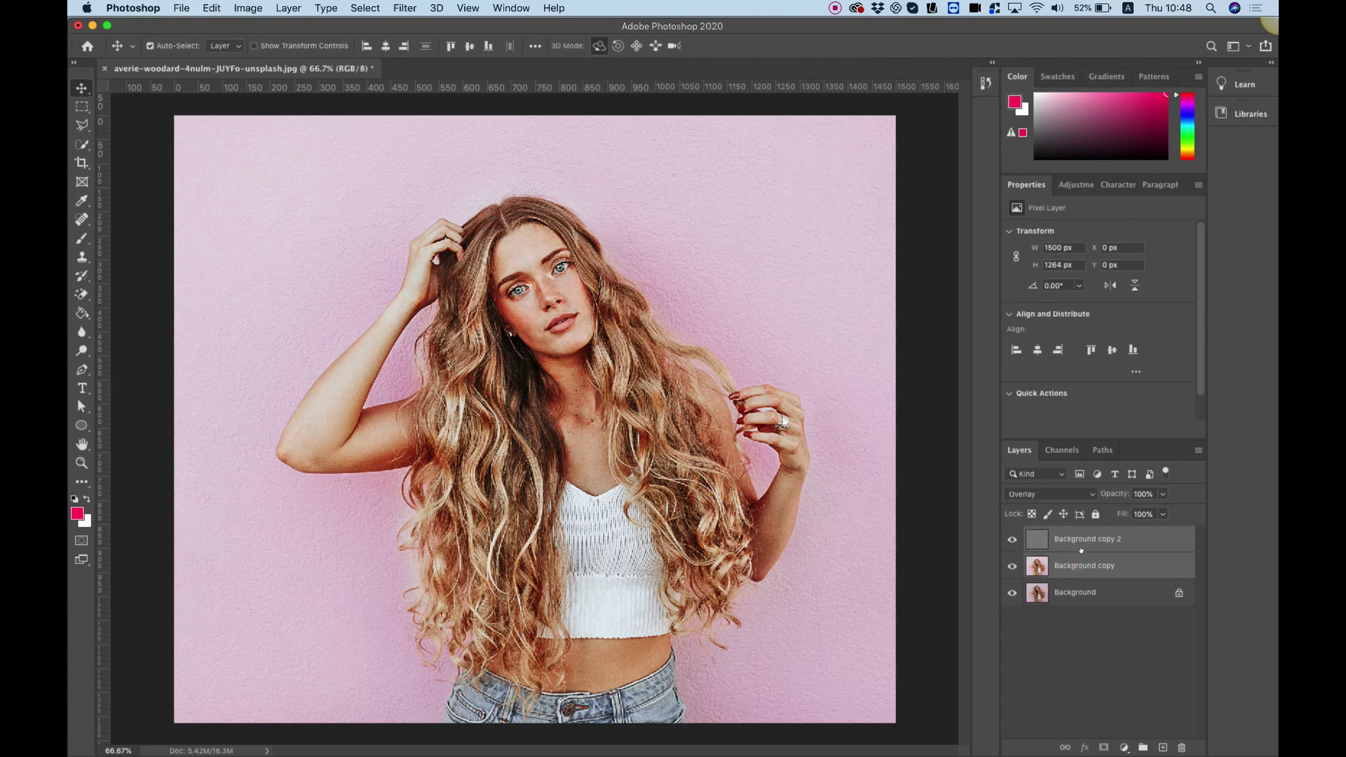
right_click(1072, 550)
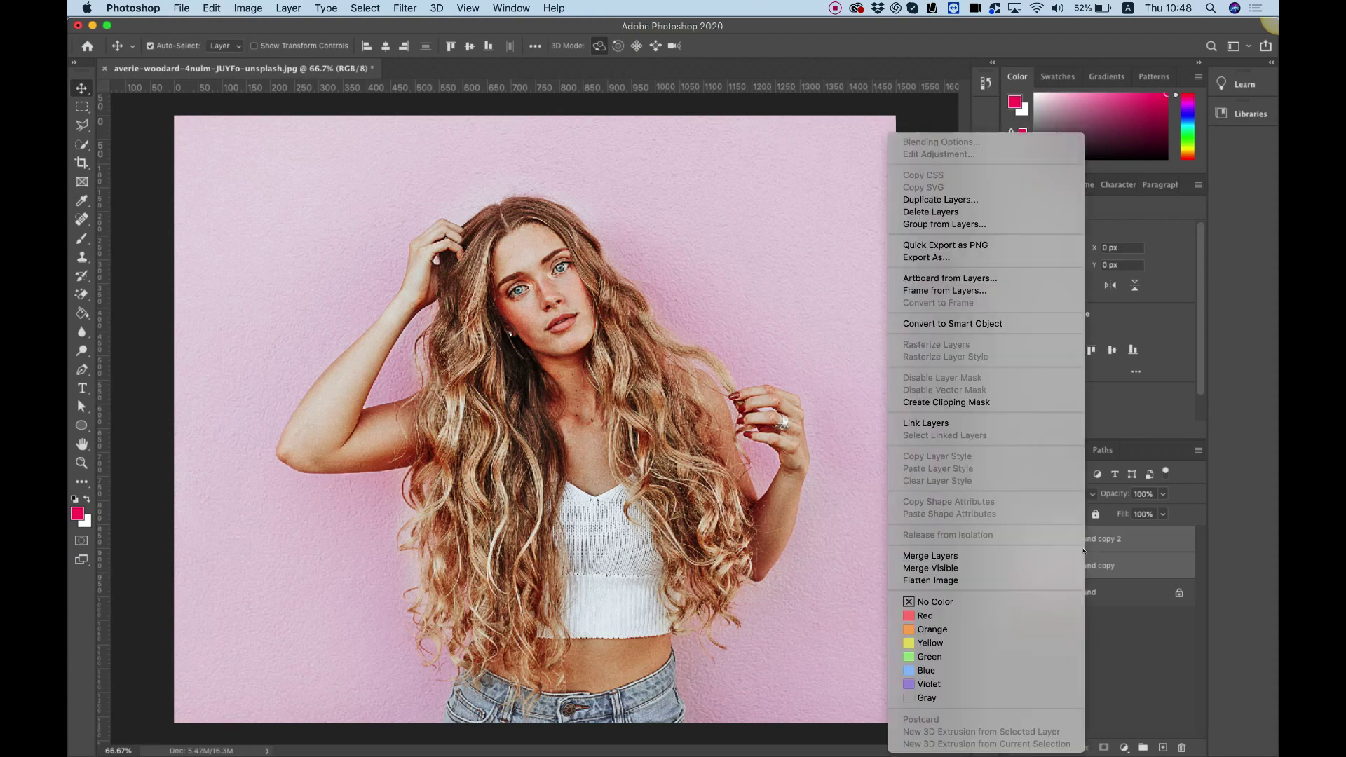
click(1058, 555)
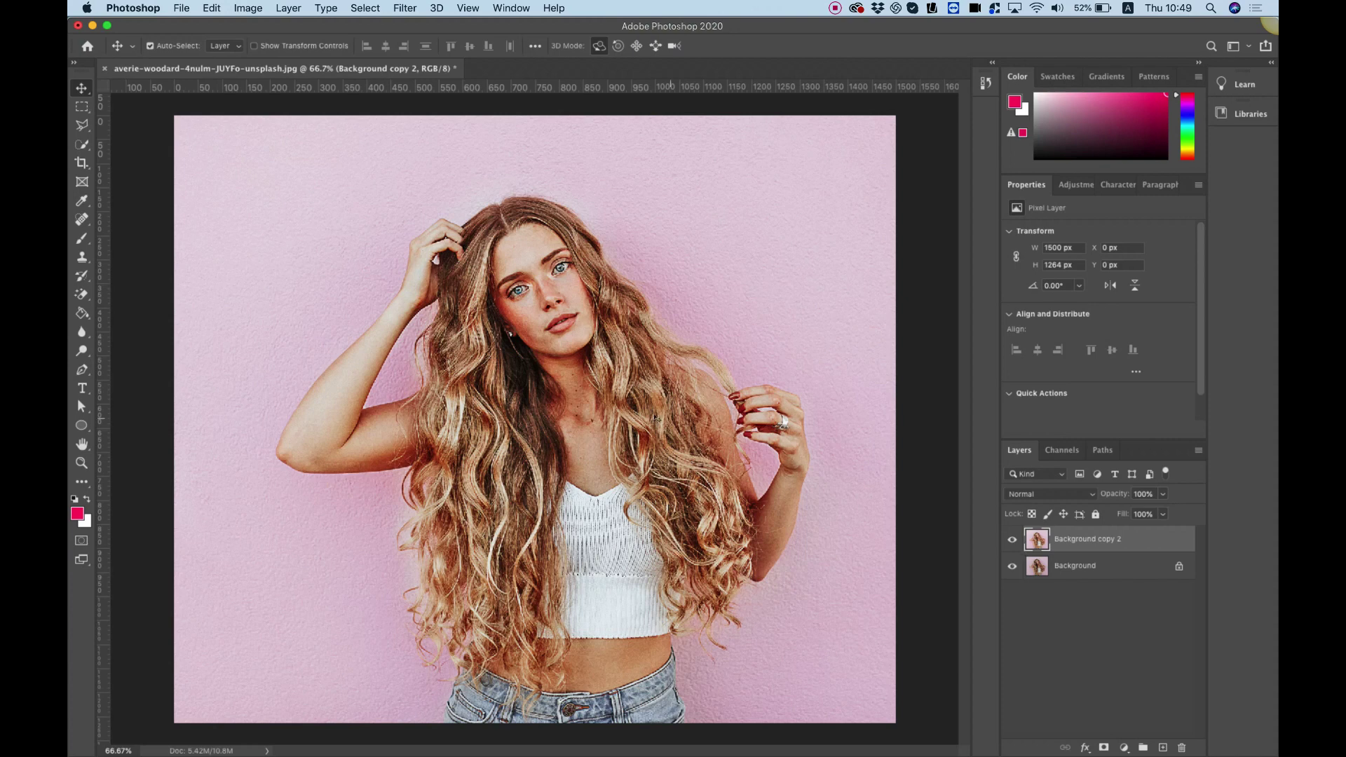
Apply Unsharp Mask with 100% amount, 2.0-pixel radius and 0 threshold to Background copy 2.
click(404, 5)
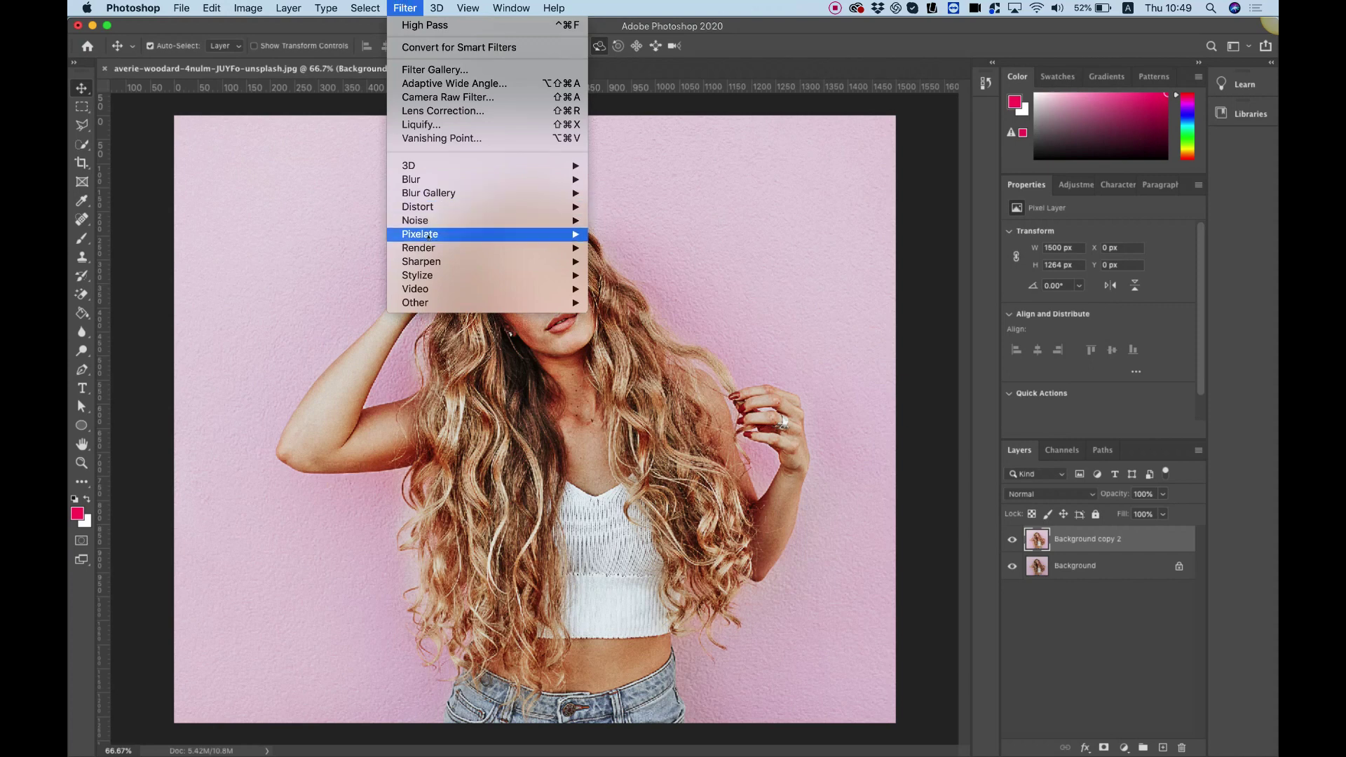
mouse_move(490, 261)
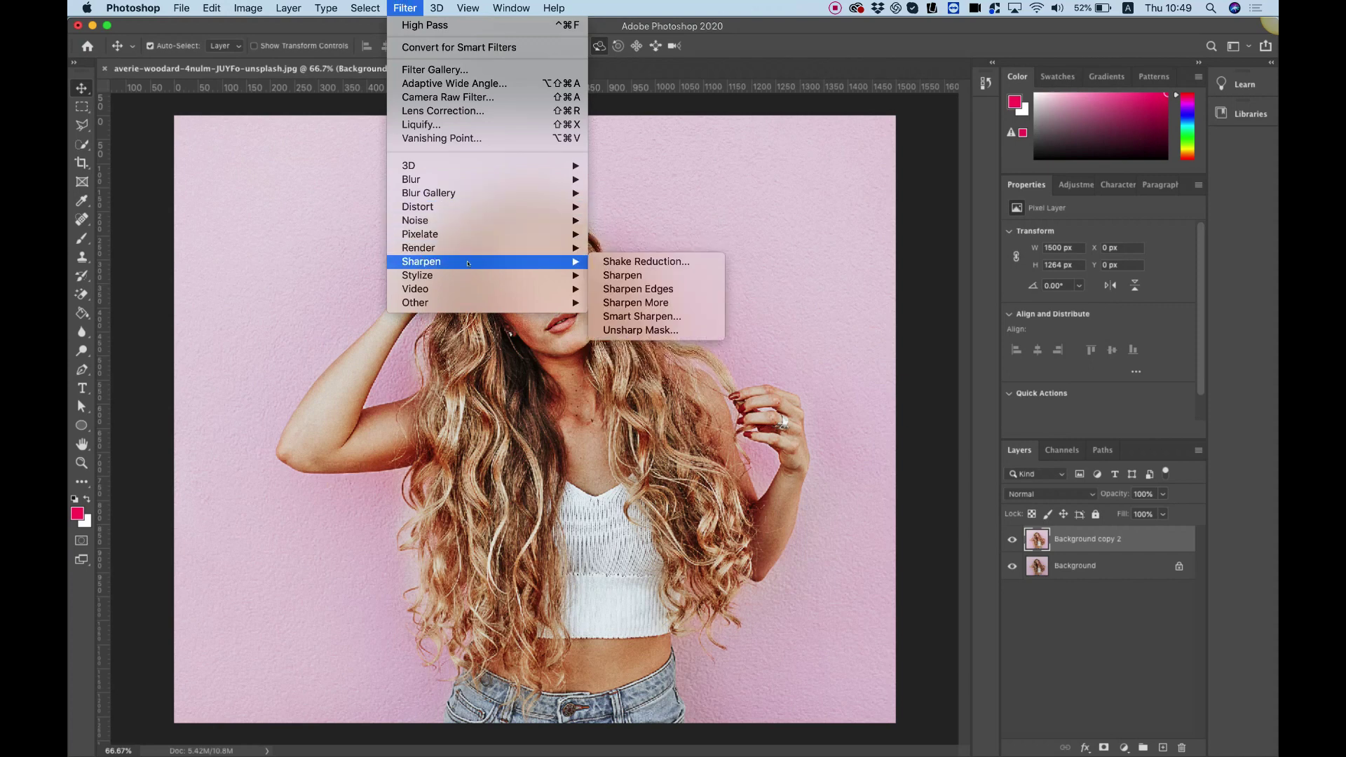
click(647, 330)
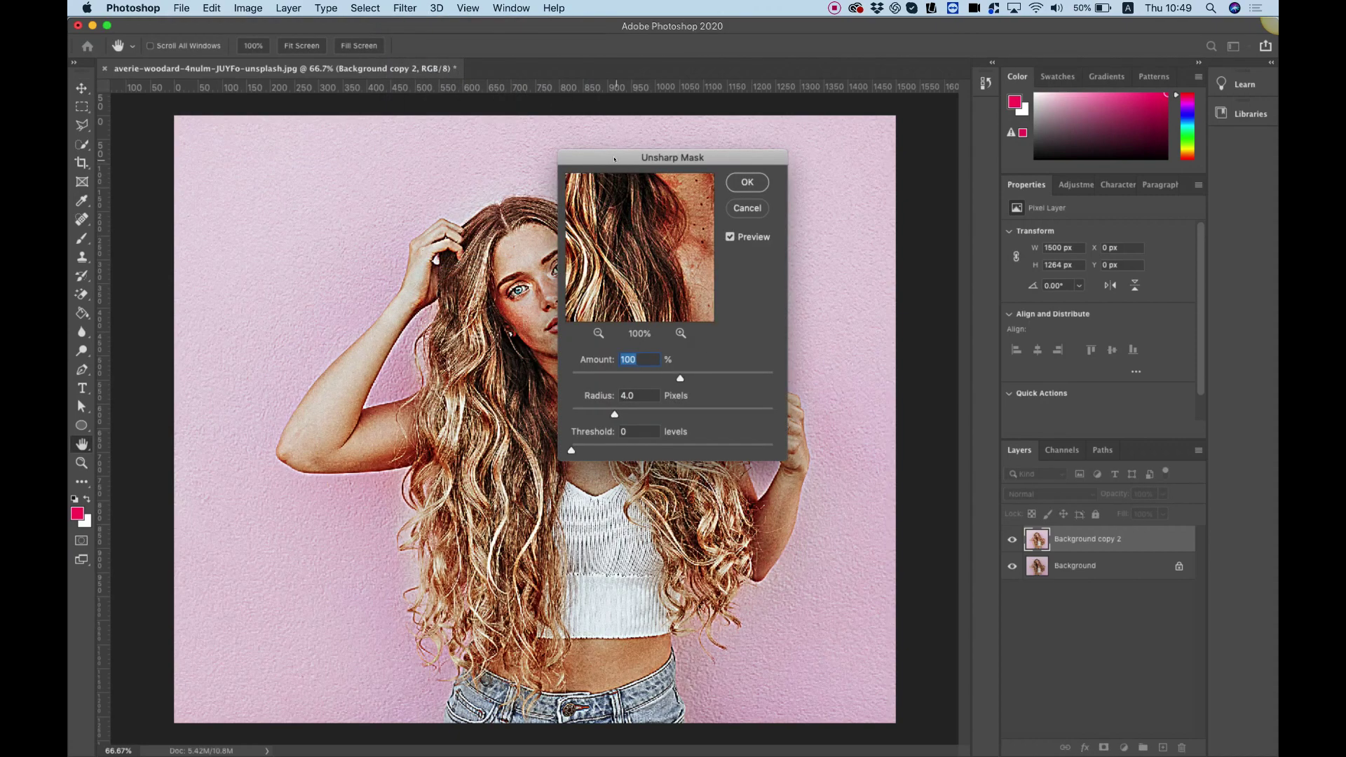
drag(614, 159, 791, 160)
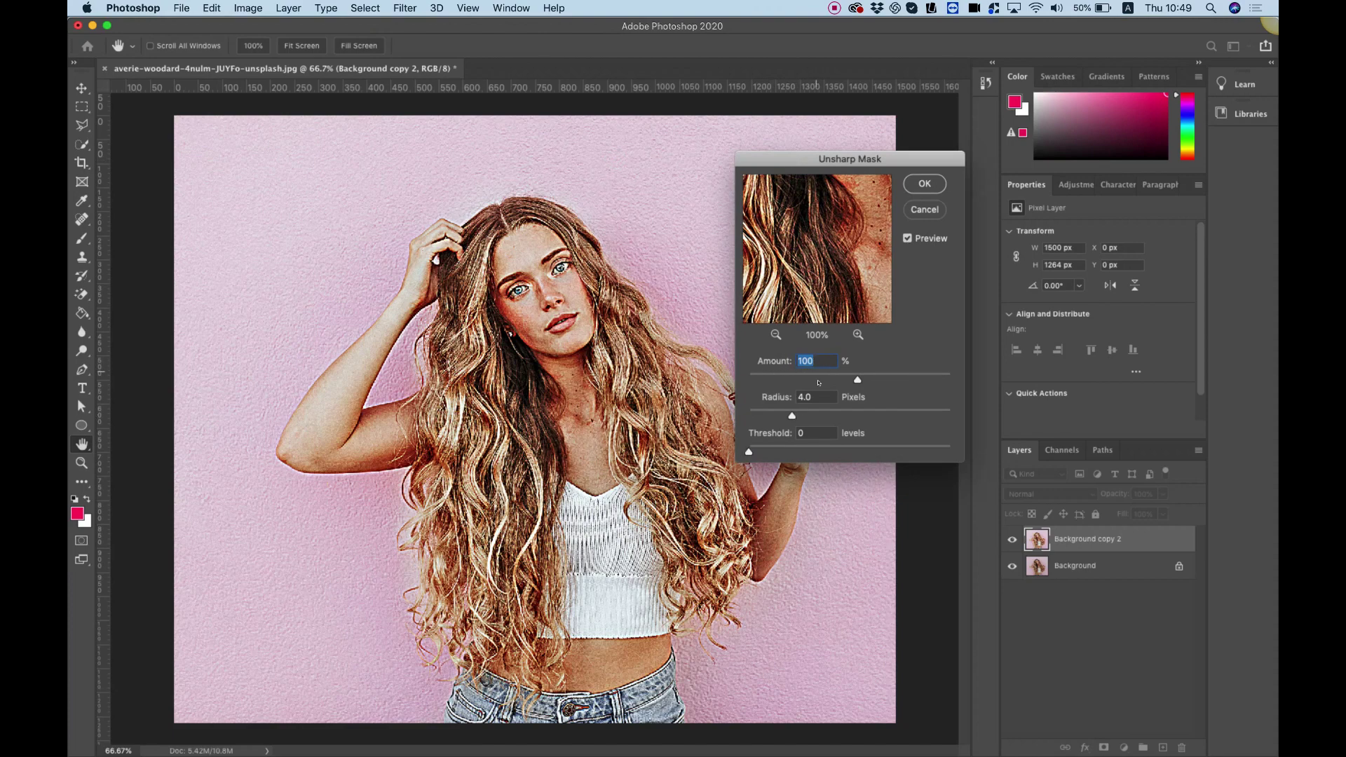
click(800, 396)
text(2)
key(Tab)
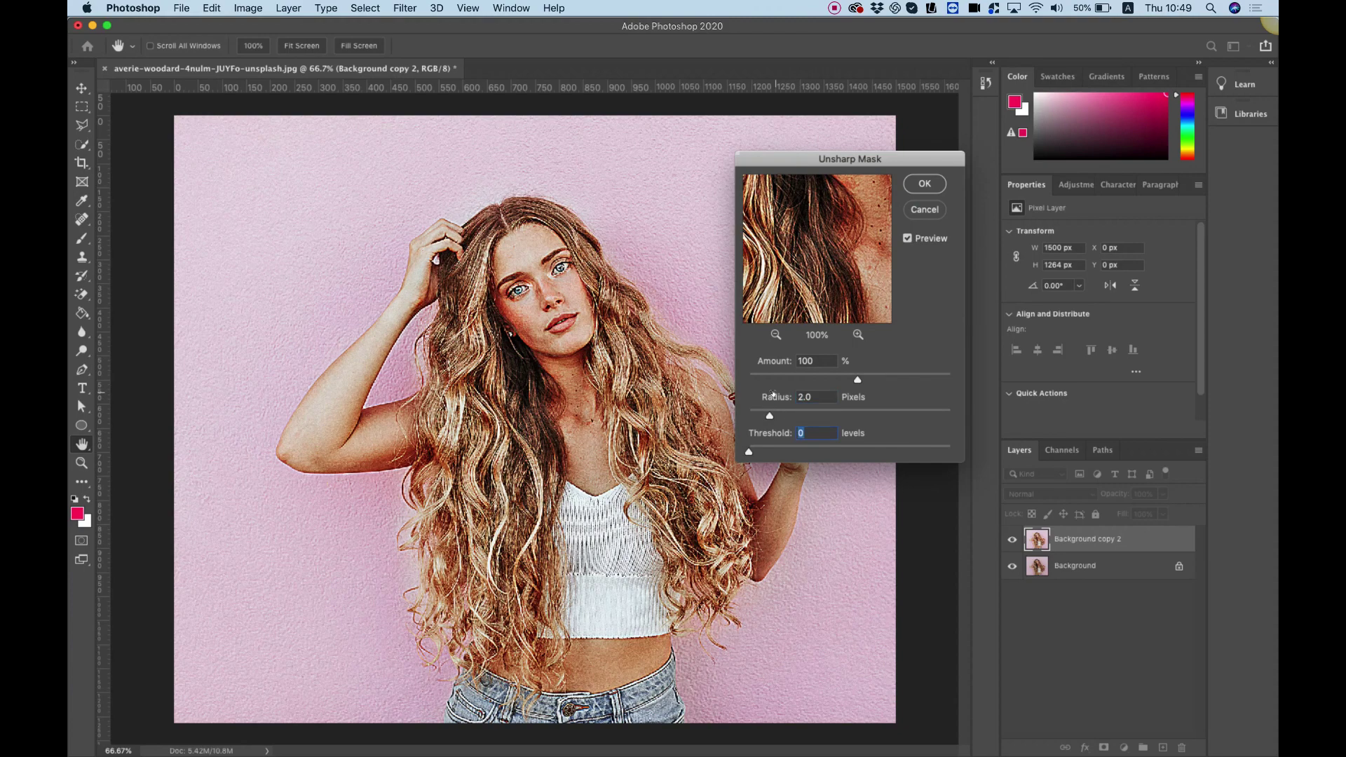
click(930, 184)
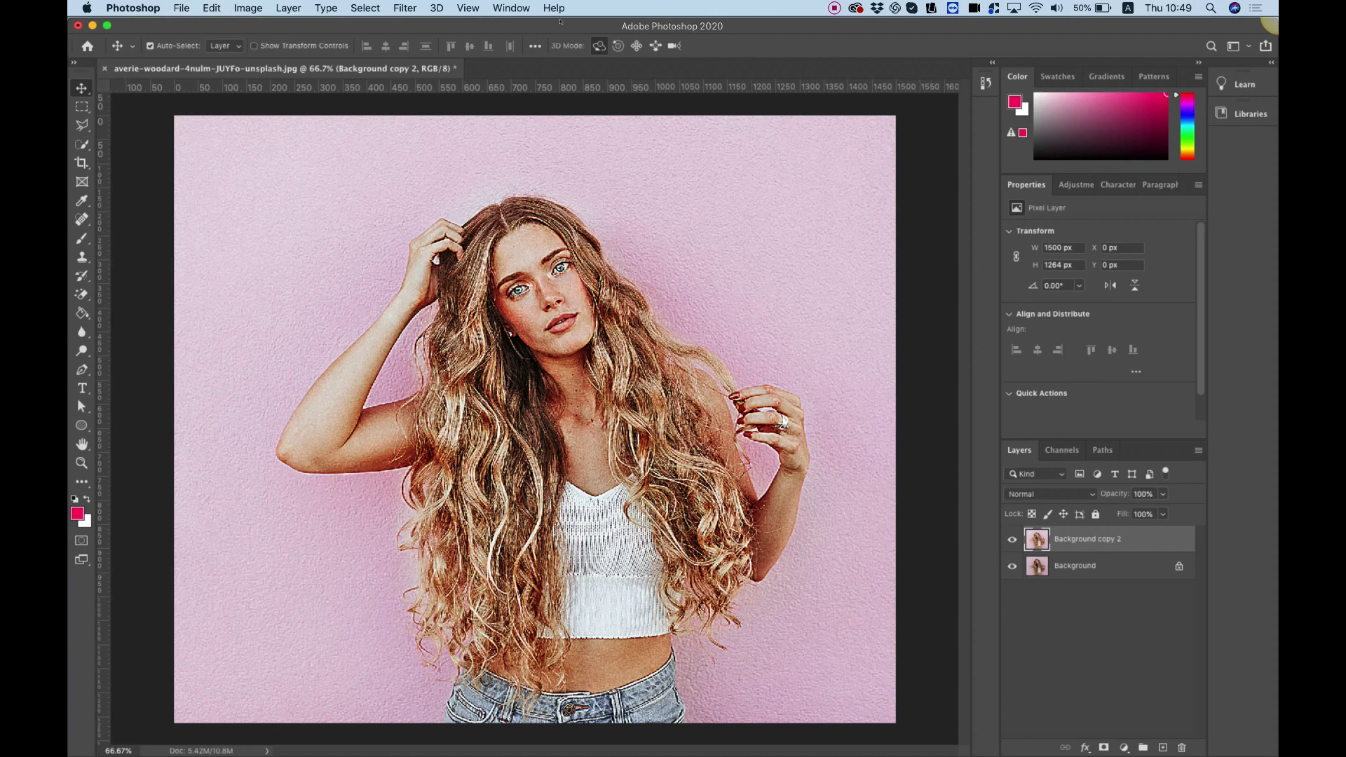
Apply the Diffuse filter in Anisotropic mode to Background copy 2.
click(405, 7)
mouse_move(489, 274)
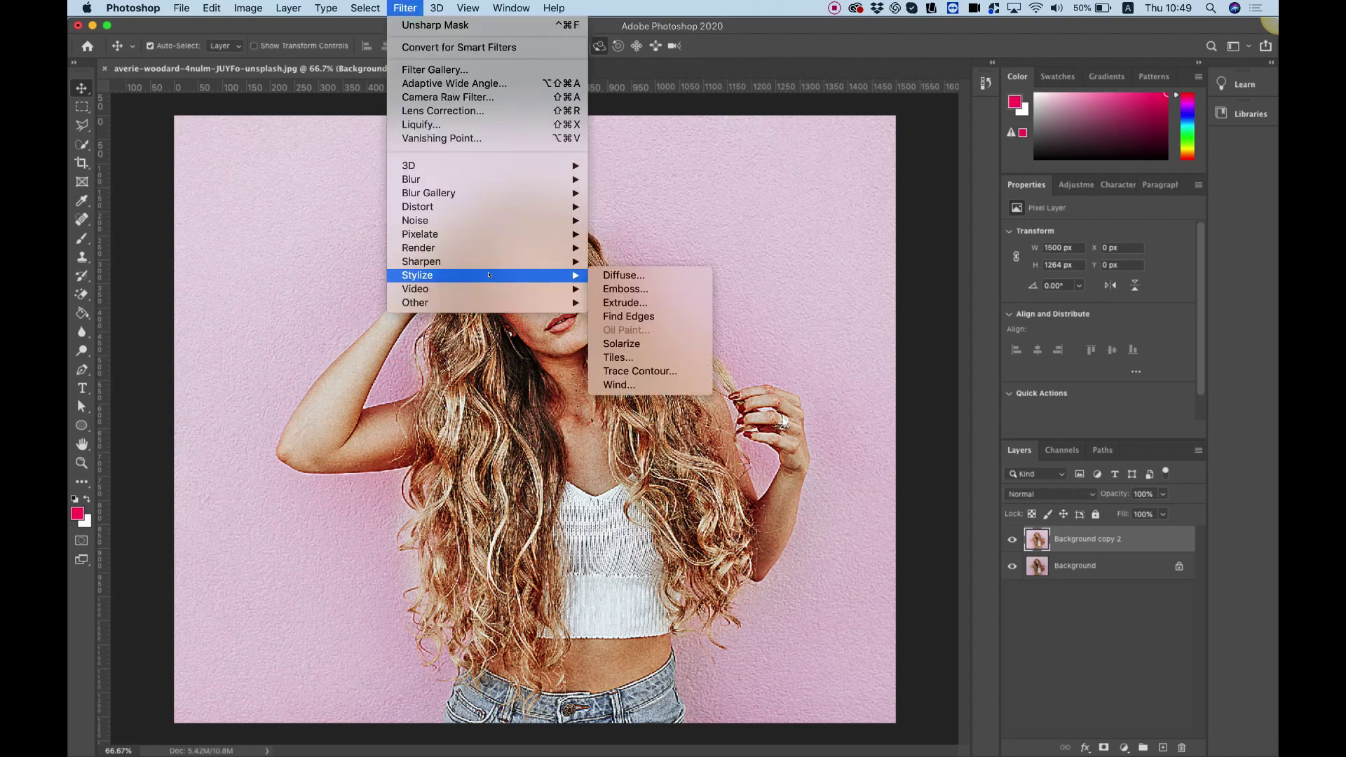
click(634, 275)
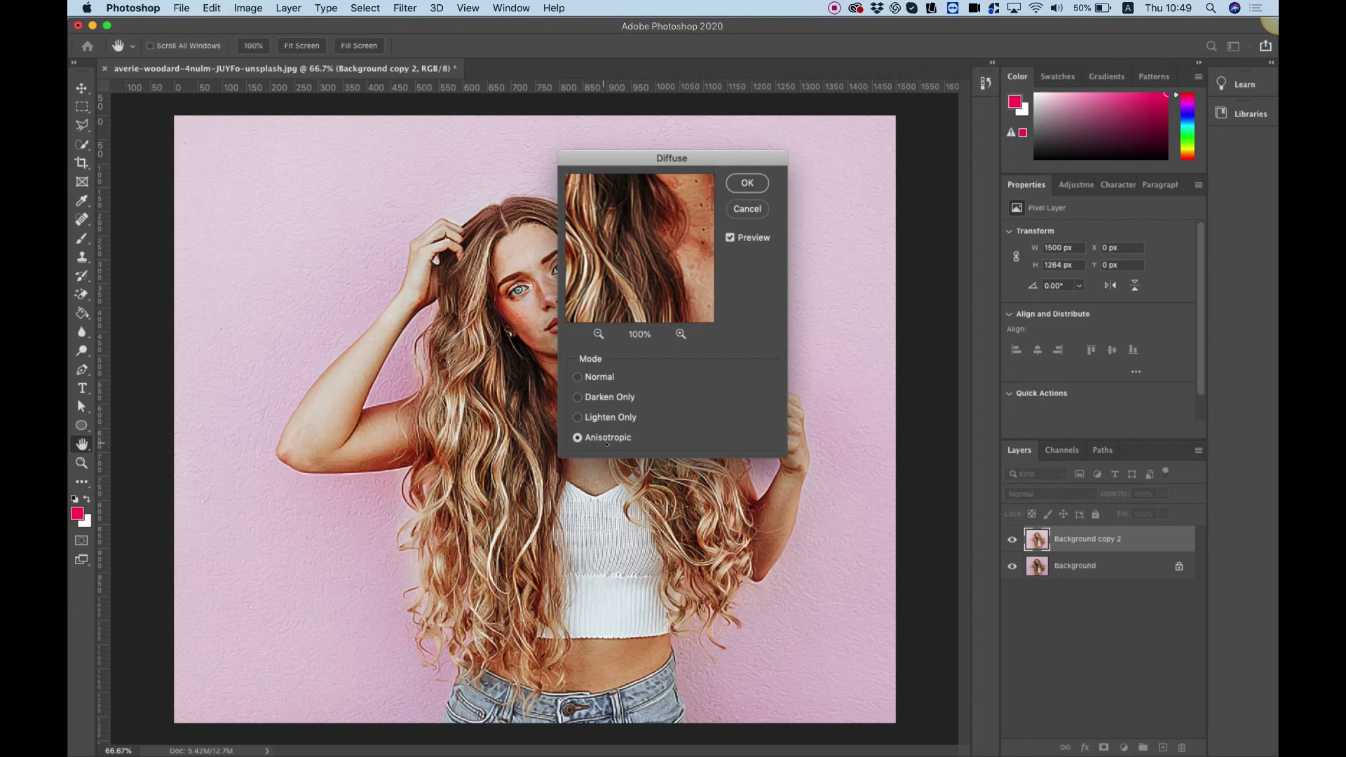
click(748, 183)
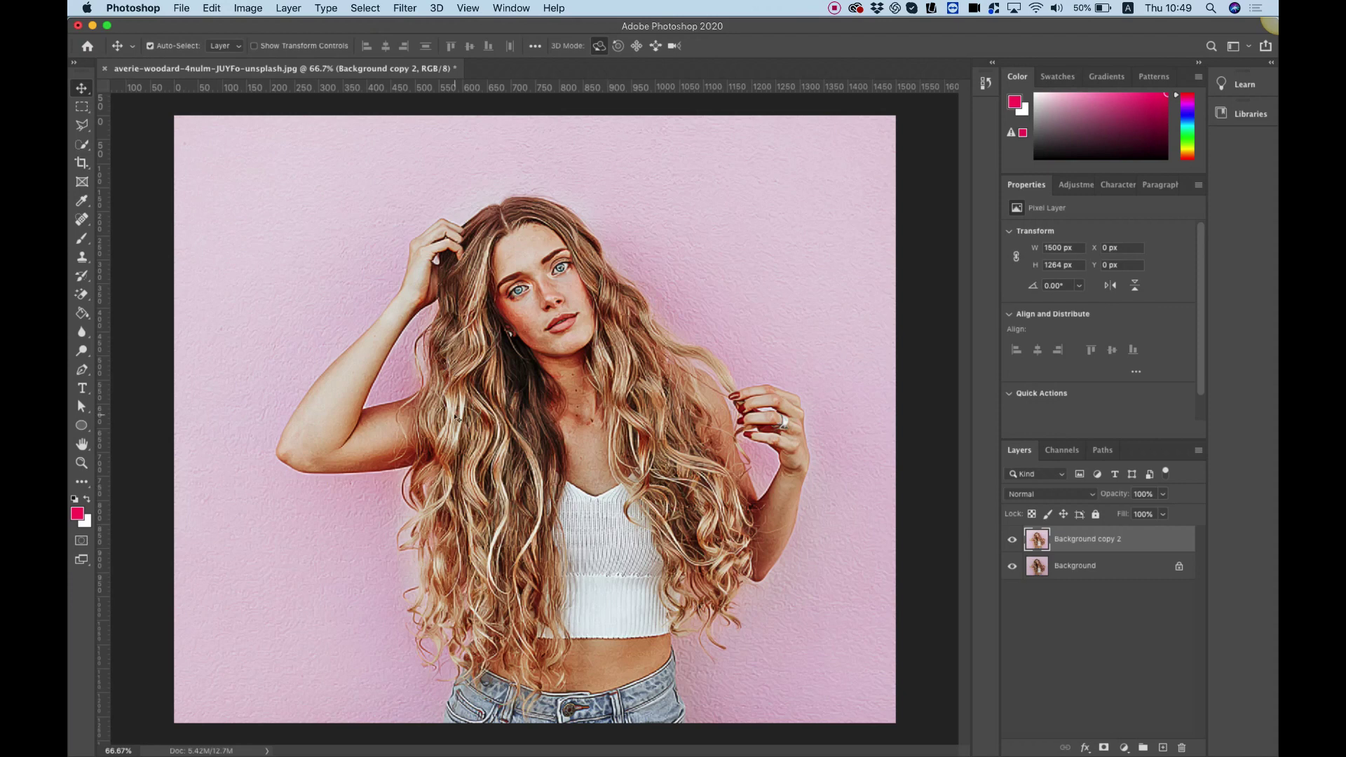
click(248, 8)
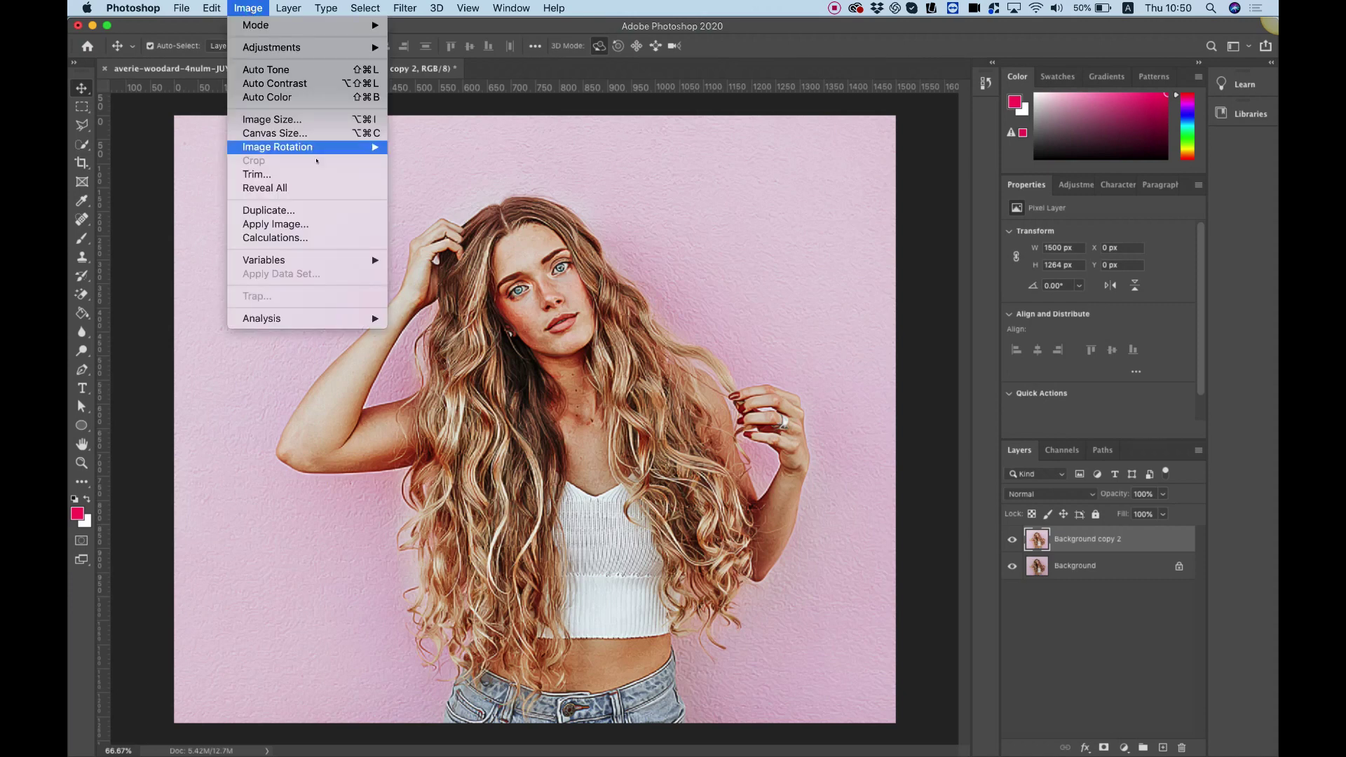
Rotate the canvas 90° clockwise and reapply Diffuse, twice in a row.
mouse_move(336, 147)
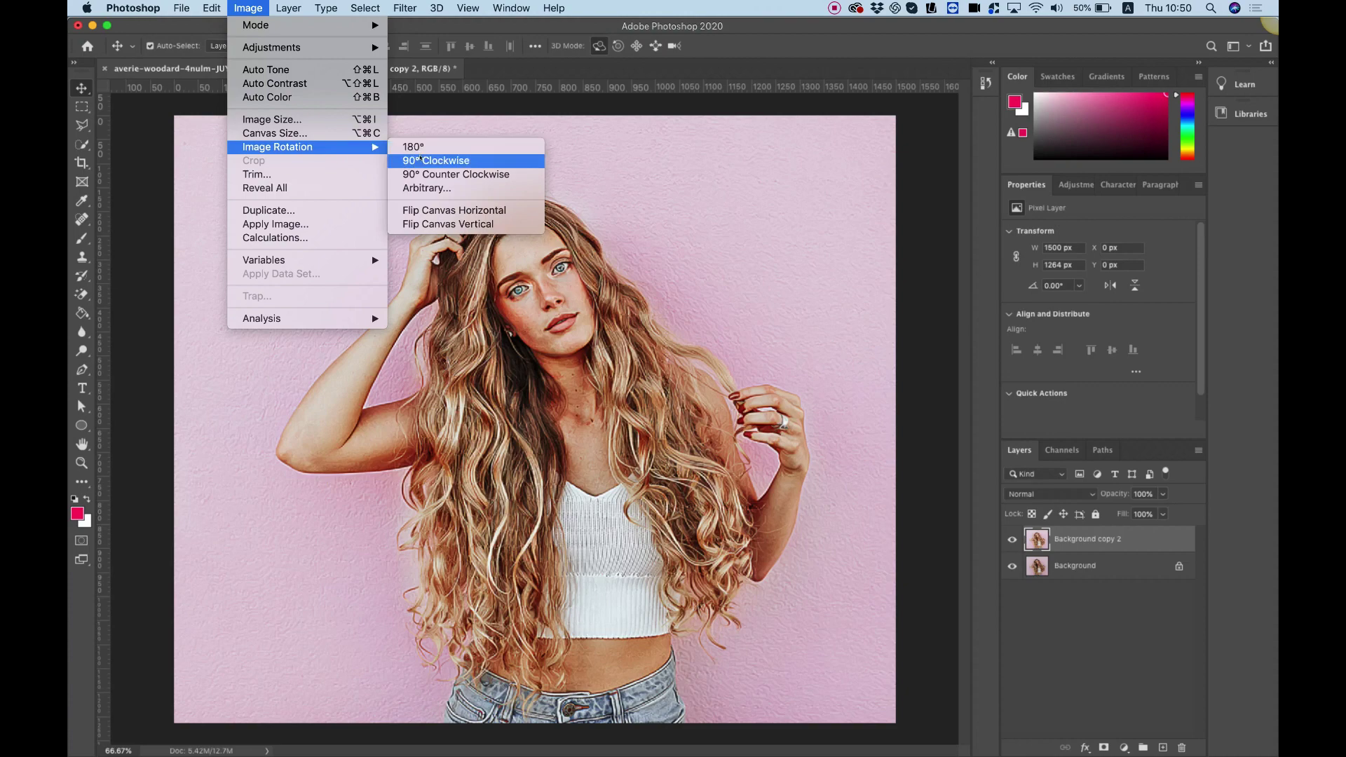
click(439, 161)
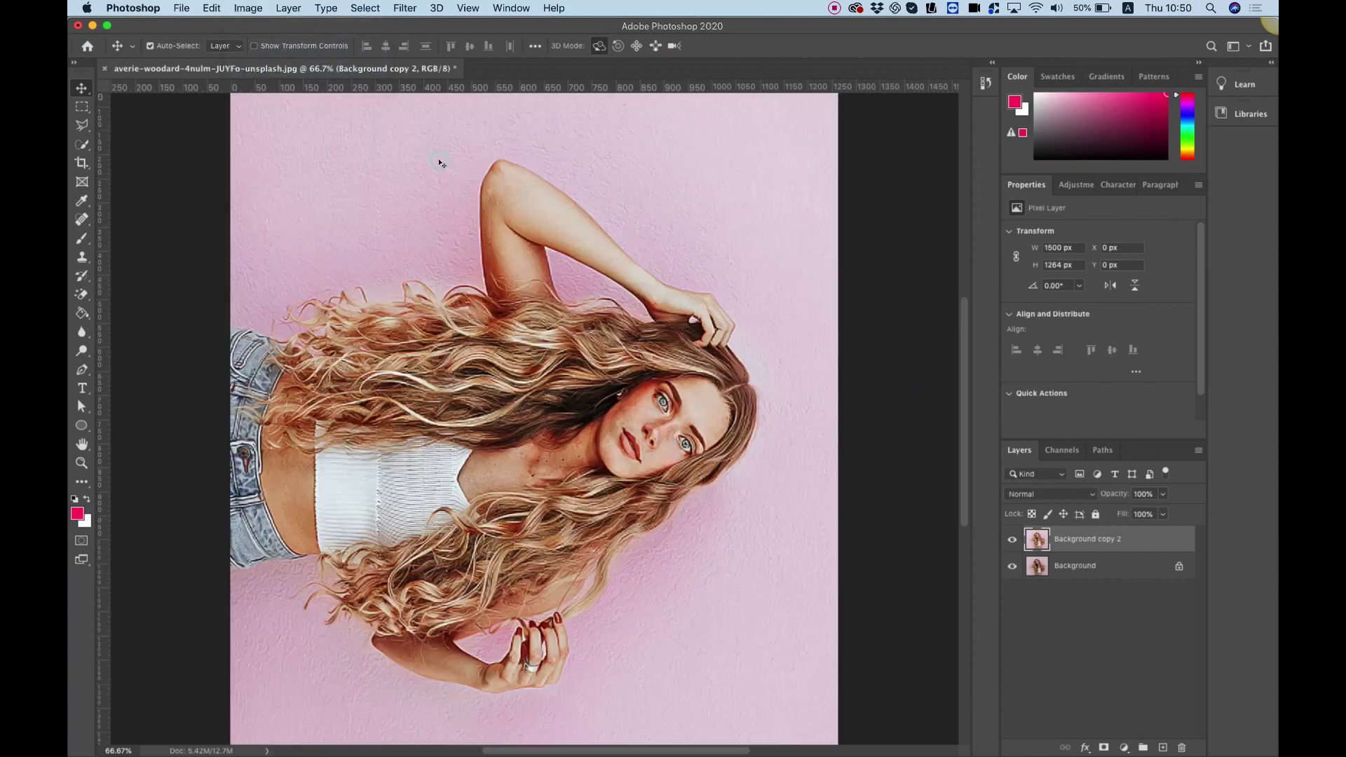
click(405, 8)
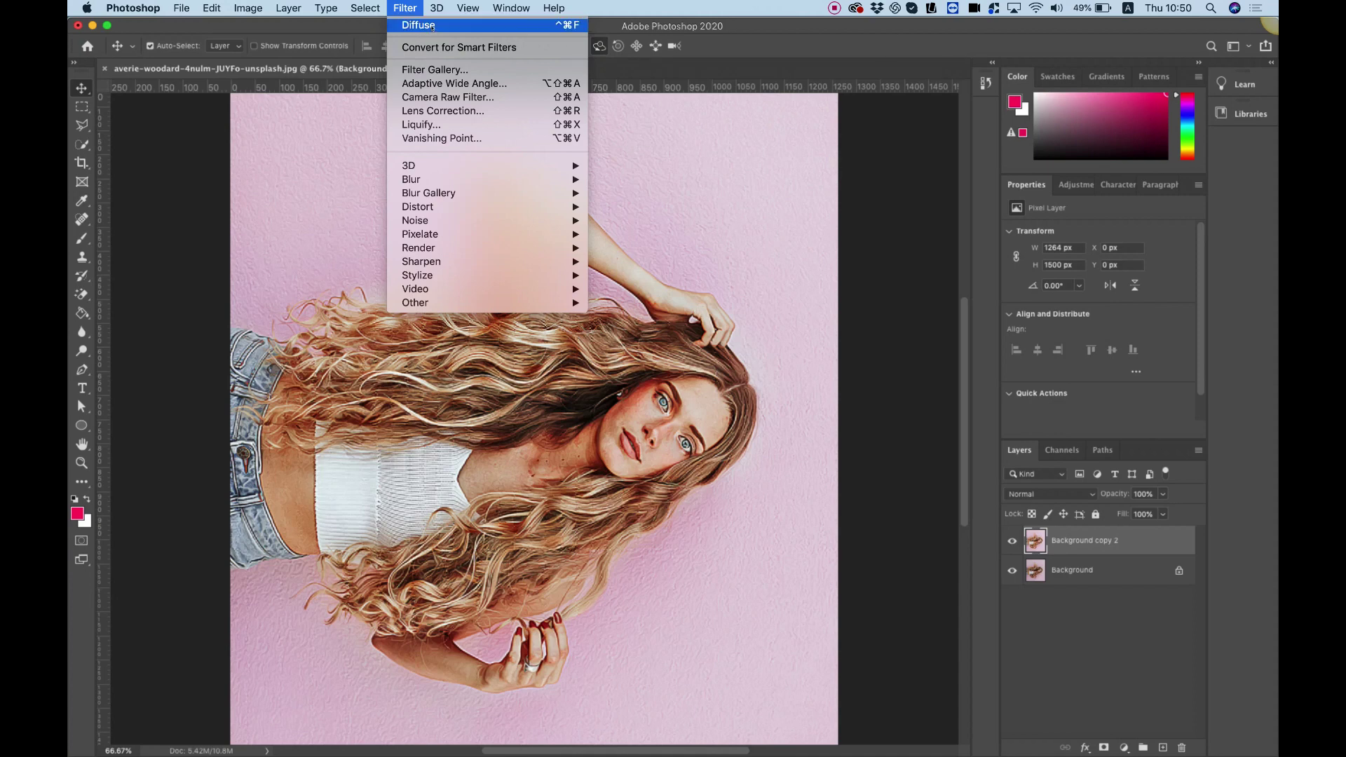
click(427, 27)
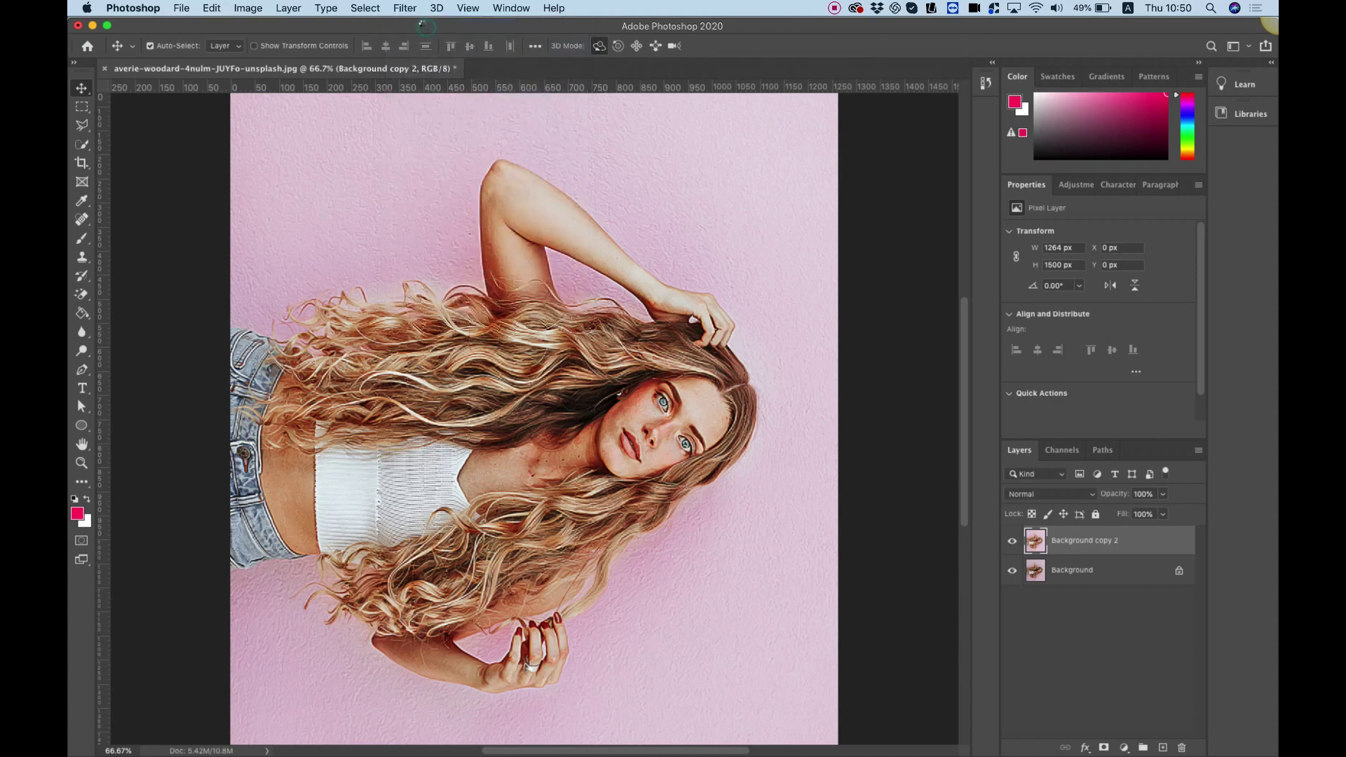
click(249, 10)
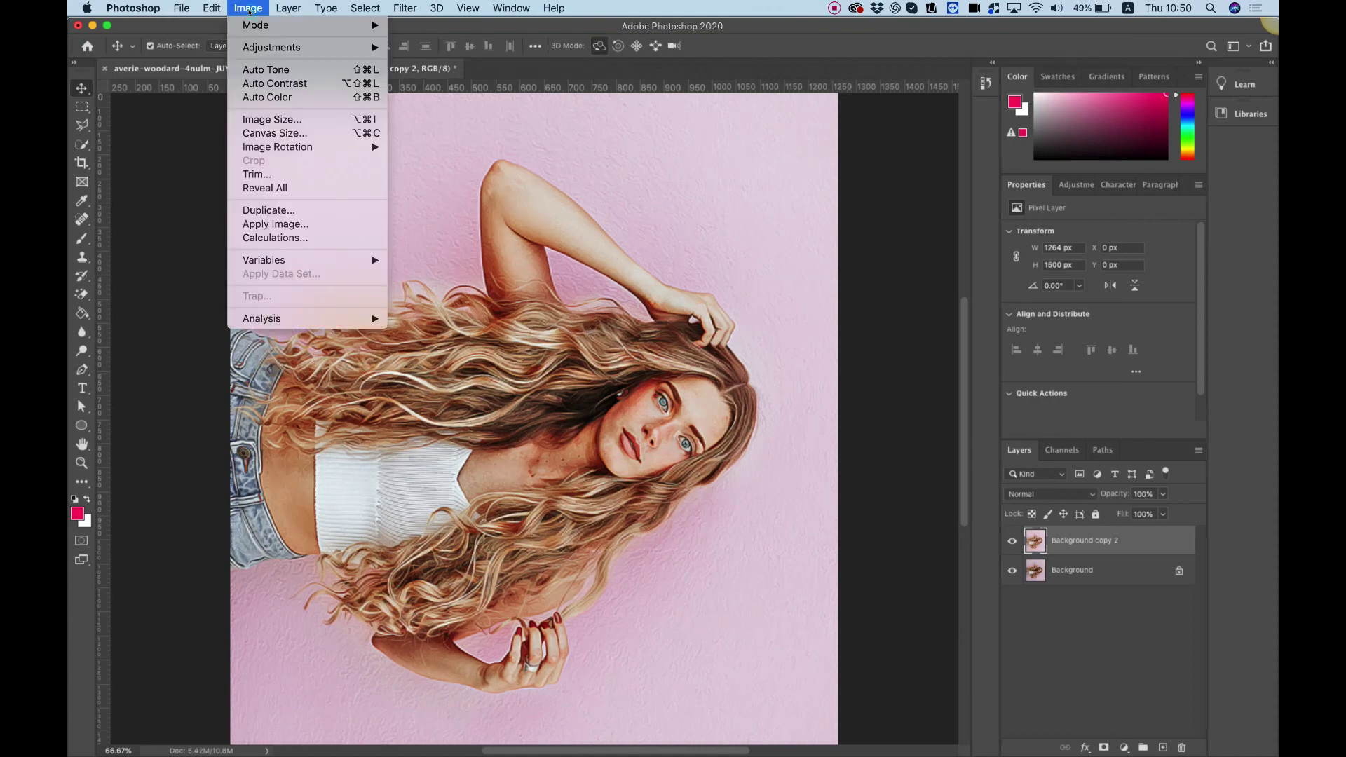
mouse_move(295, 146)
click(421, 160)
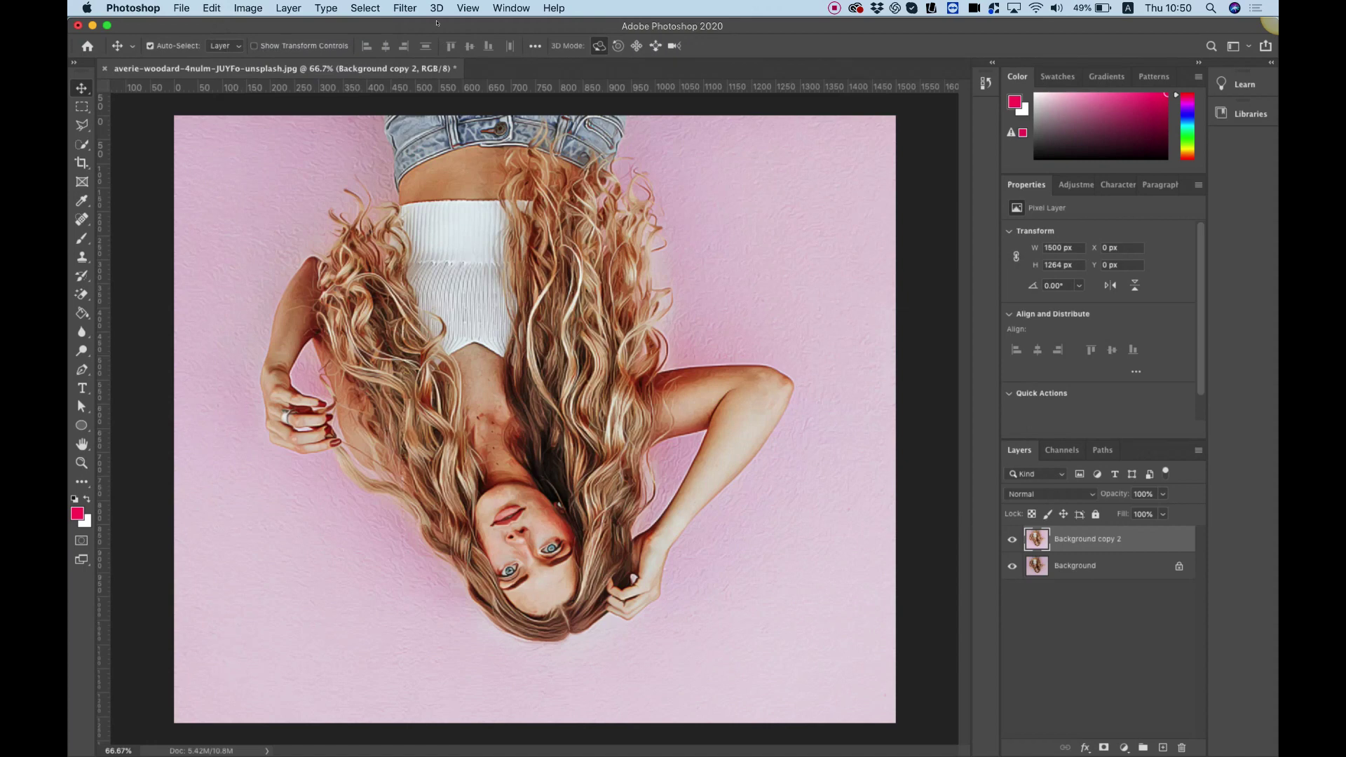
click(404, 8)
click(405, 8)
Rotate two more quarter-turns back to upright, reapplying Diffuse after each.
click(247, 7)
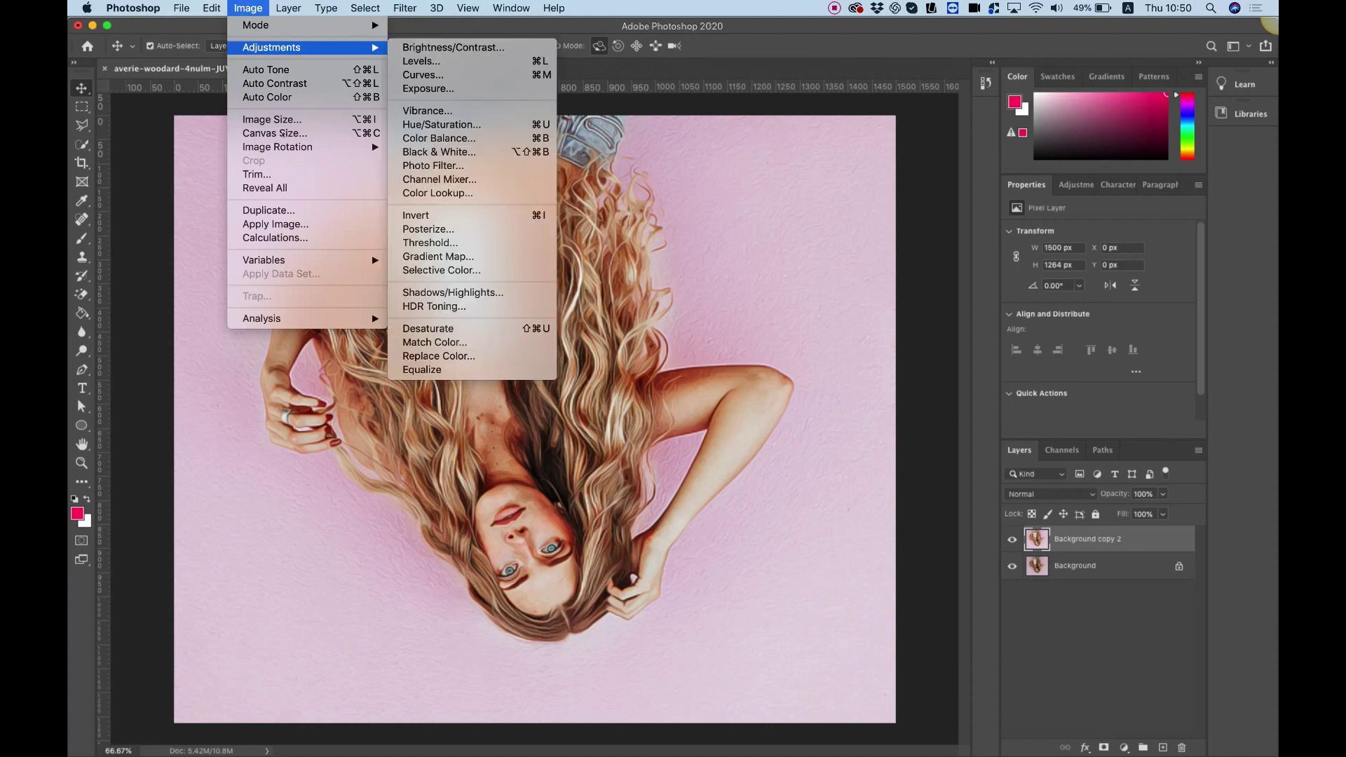
mouse_move(294, 147)
click(420, 160)
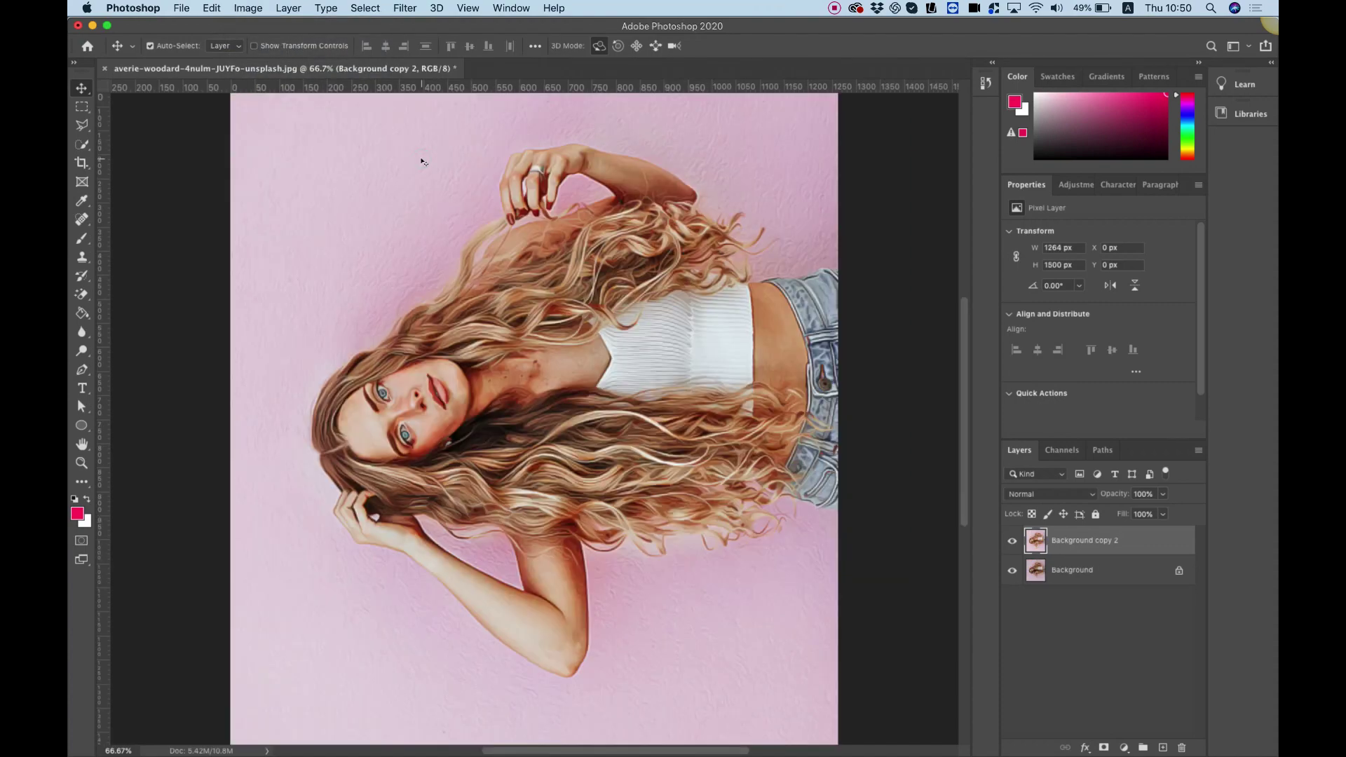
click(410, 8)
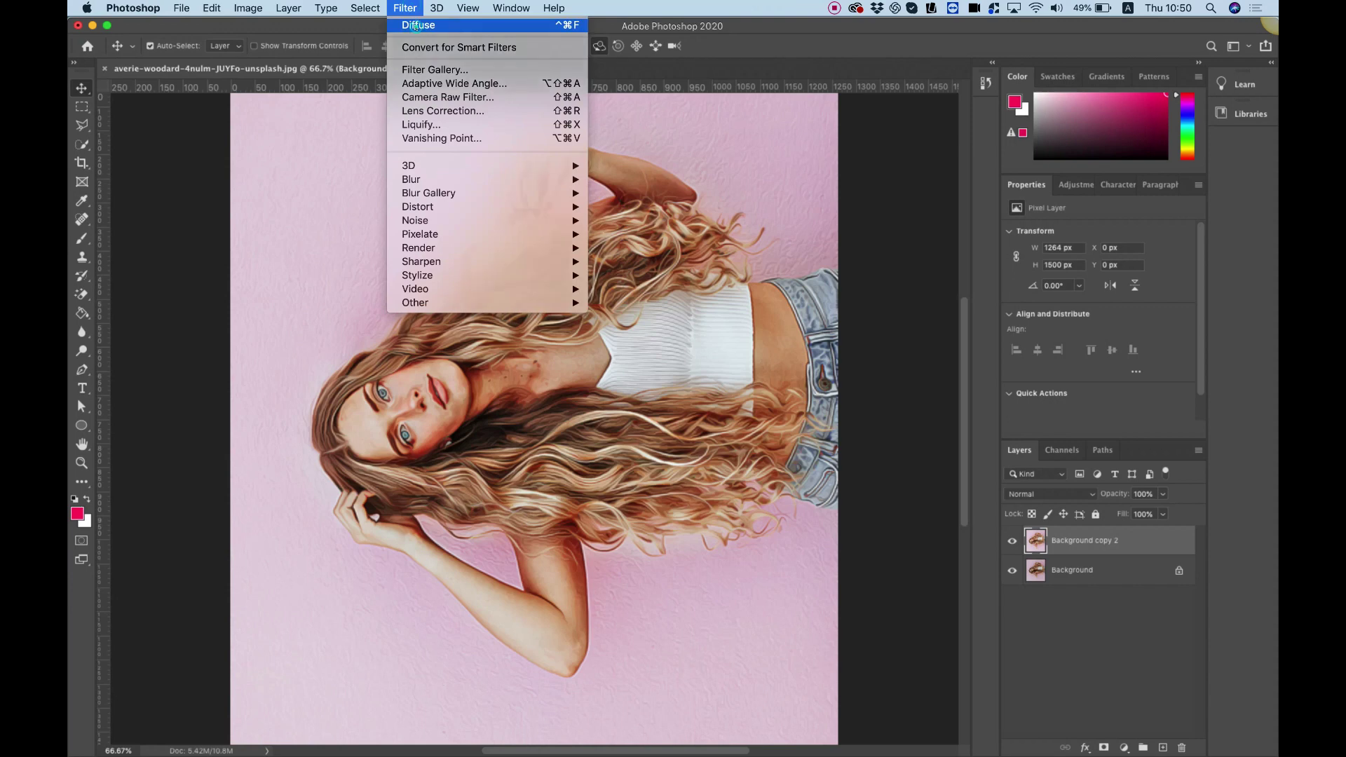
key(Escape)
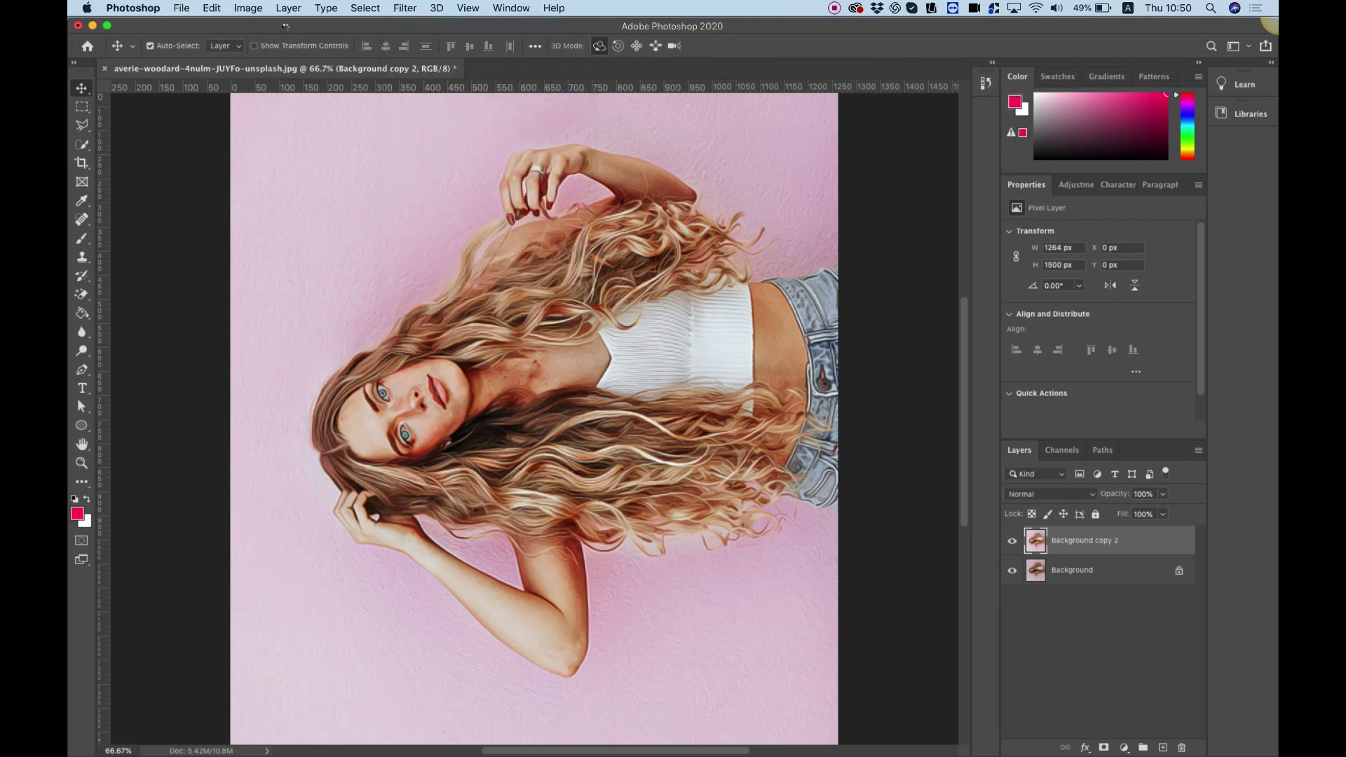
click(249, 9)
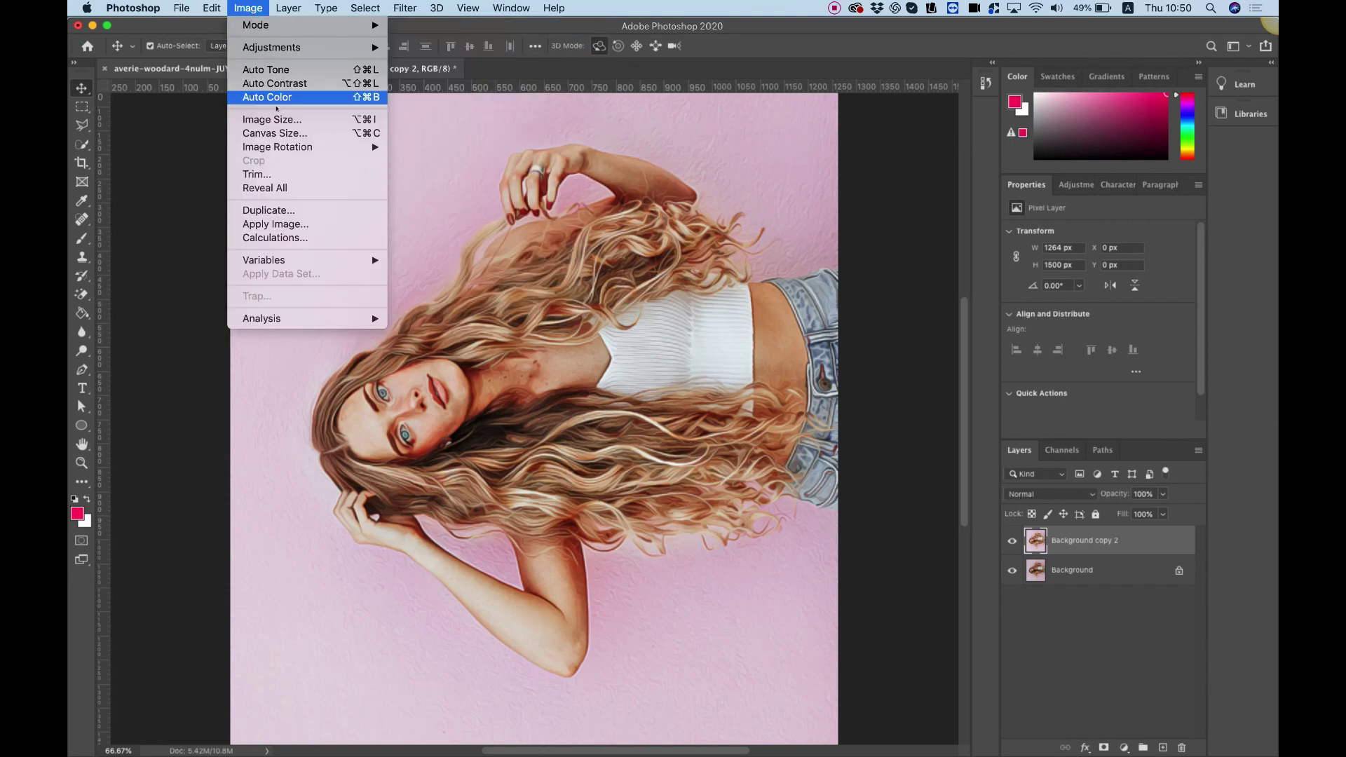
mouse_move(279, 146)
click(438, 163)
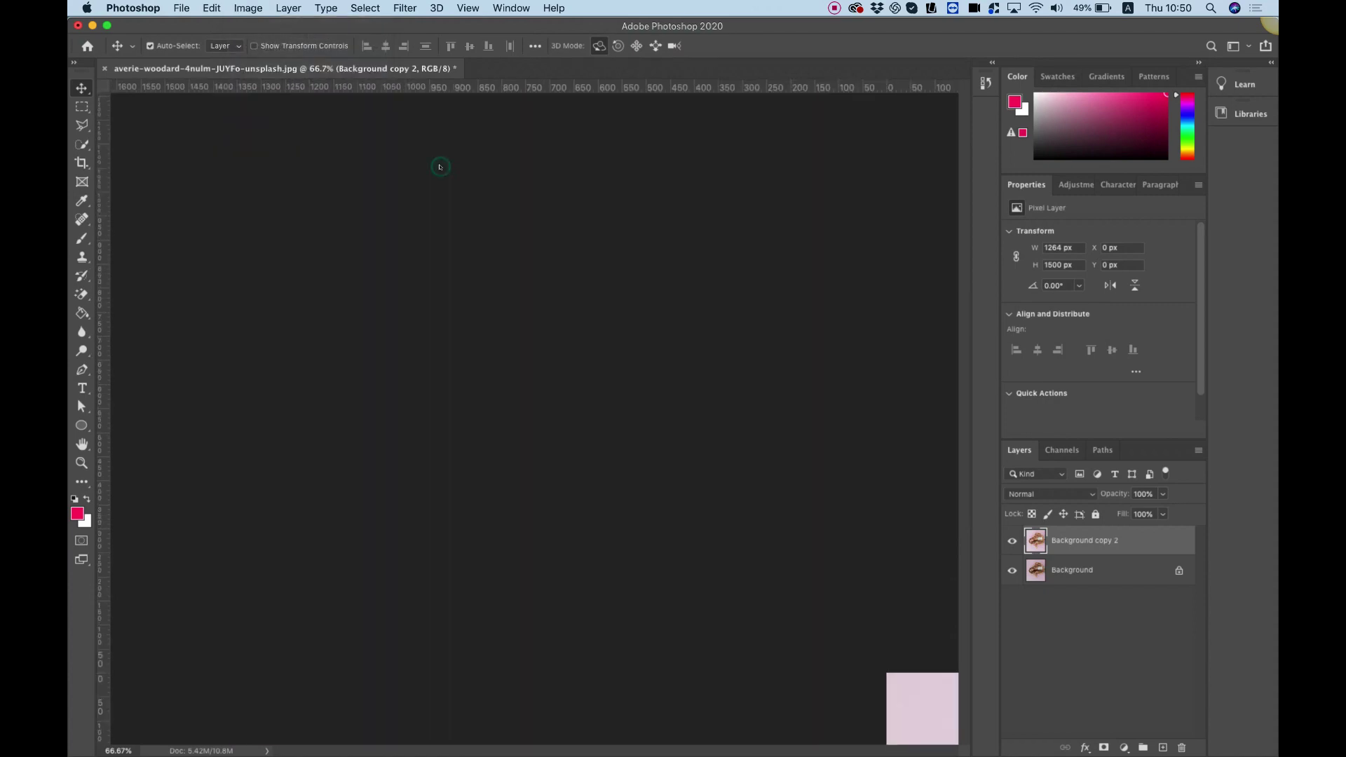
click(406, 8)
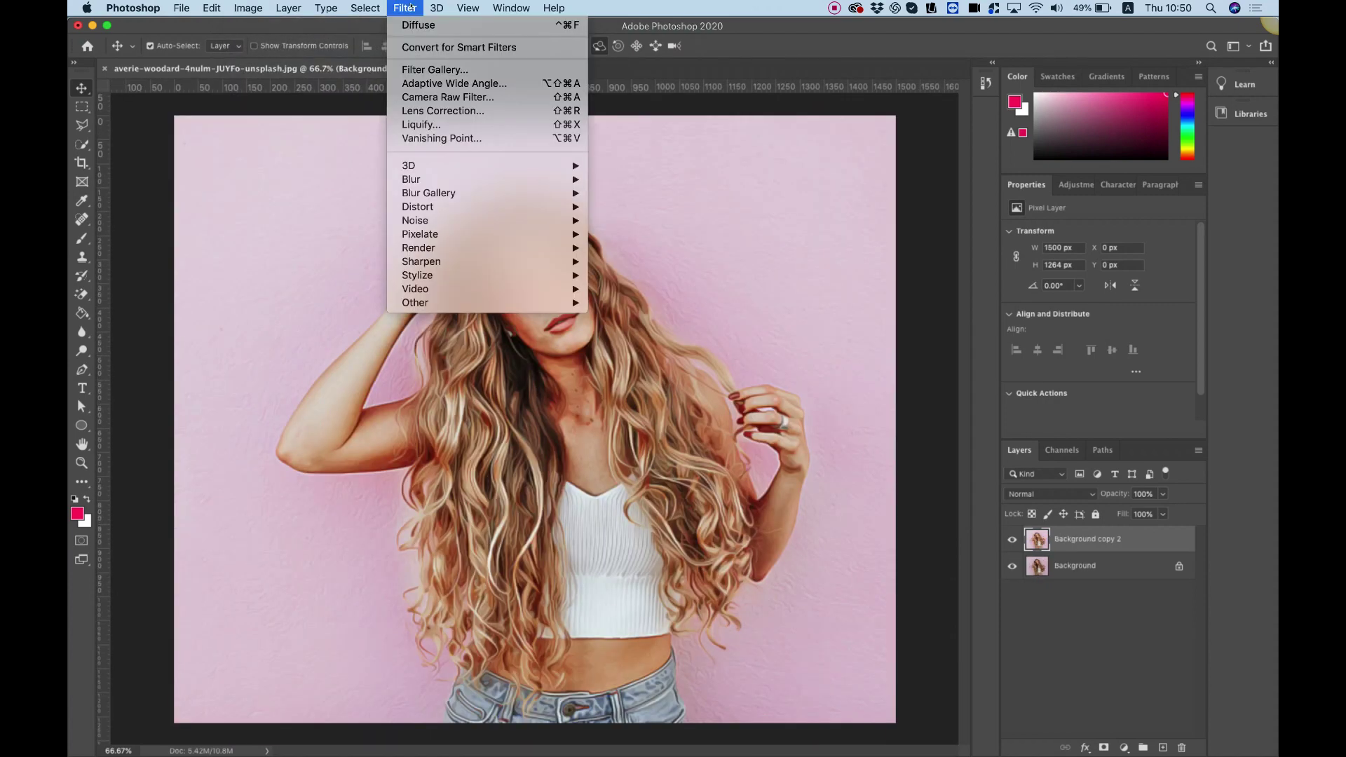
click(418, 26)
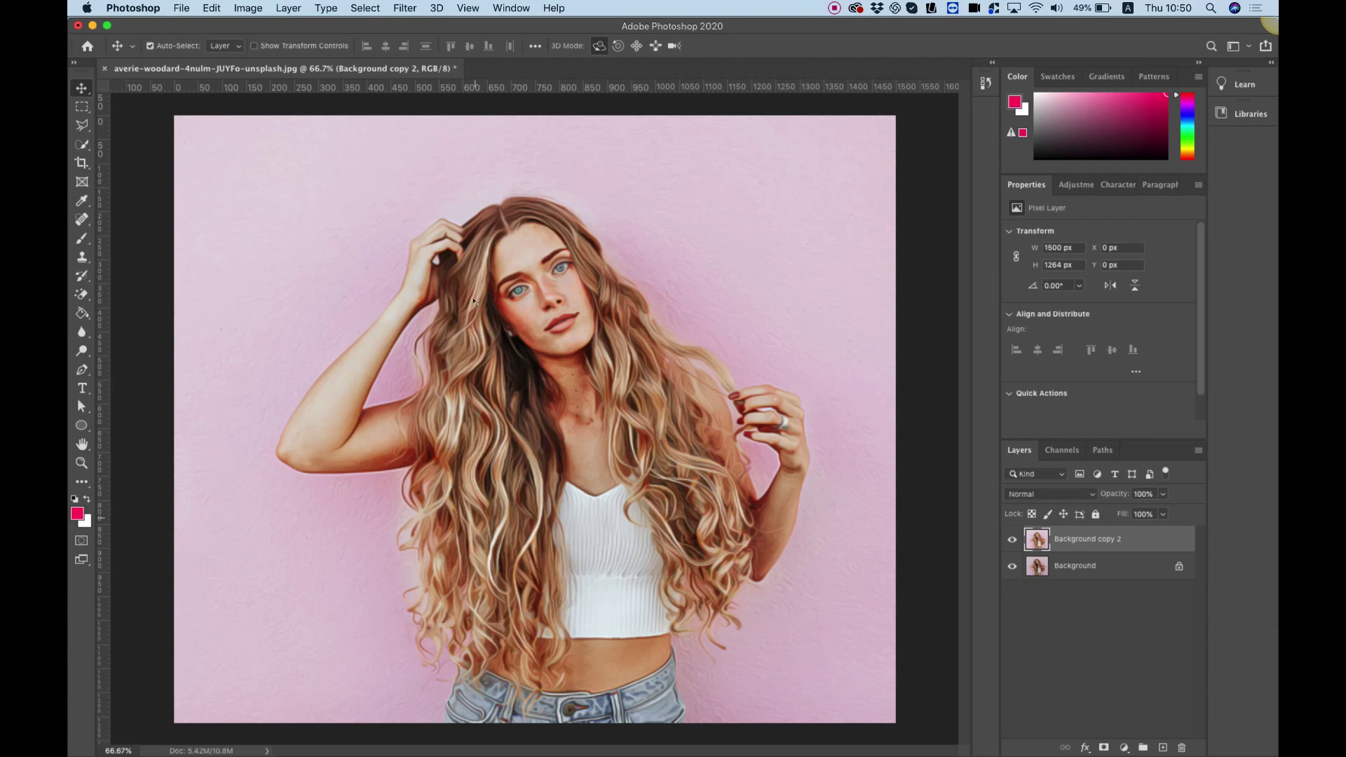
Apply Reduce Noise at strength 6, other settings at 0, to the painted layer.
click(410, 8)
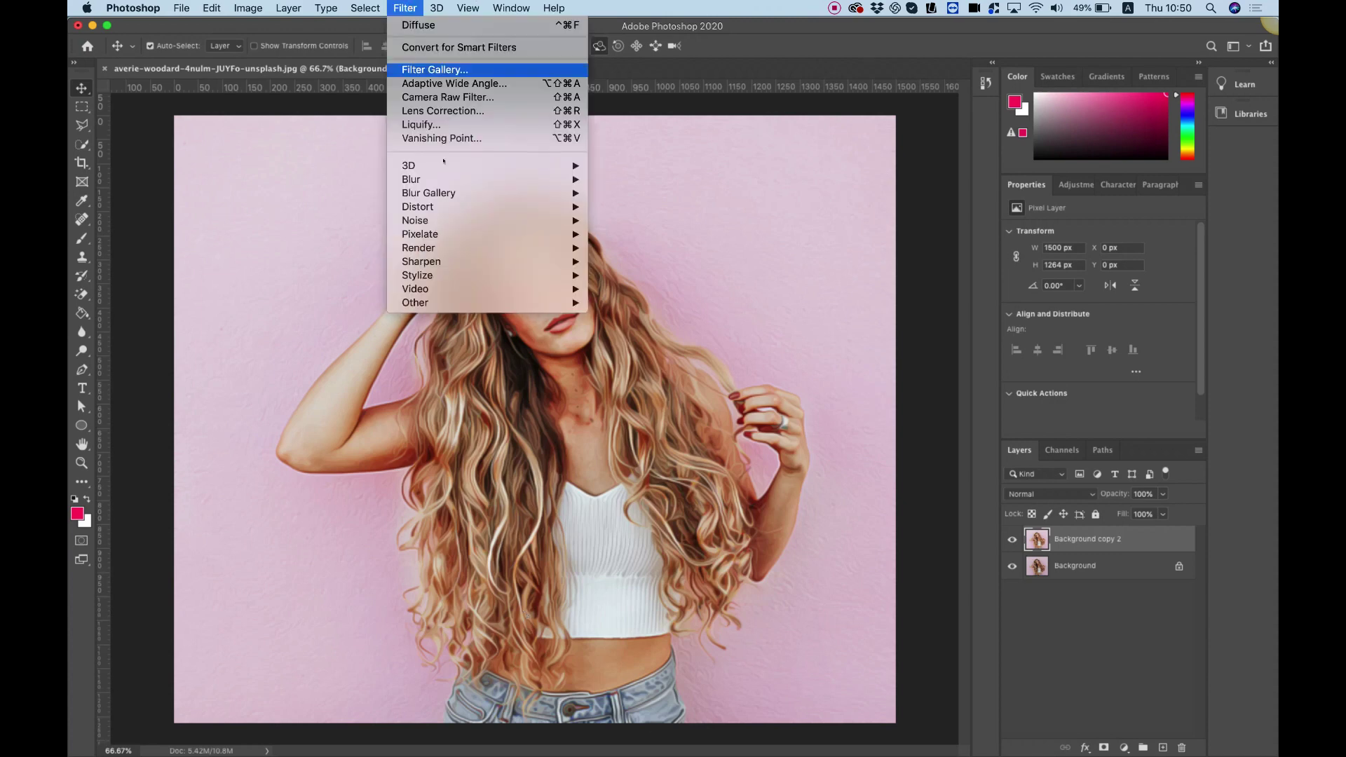
mouse_move(457, 206)
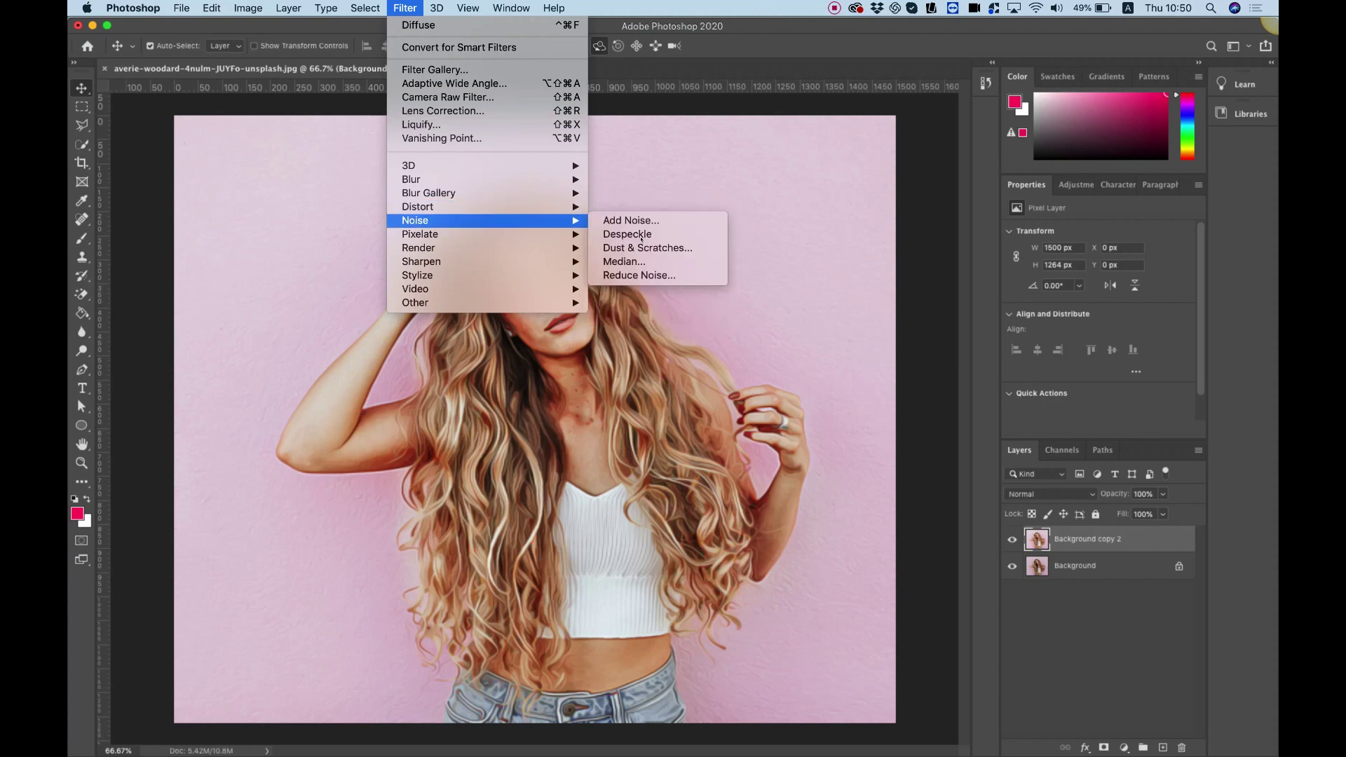
click(639, 274)
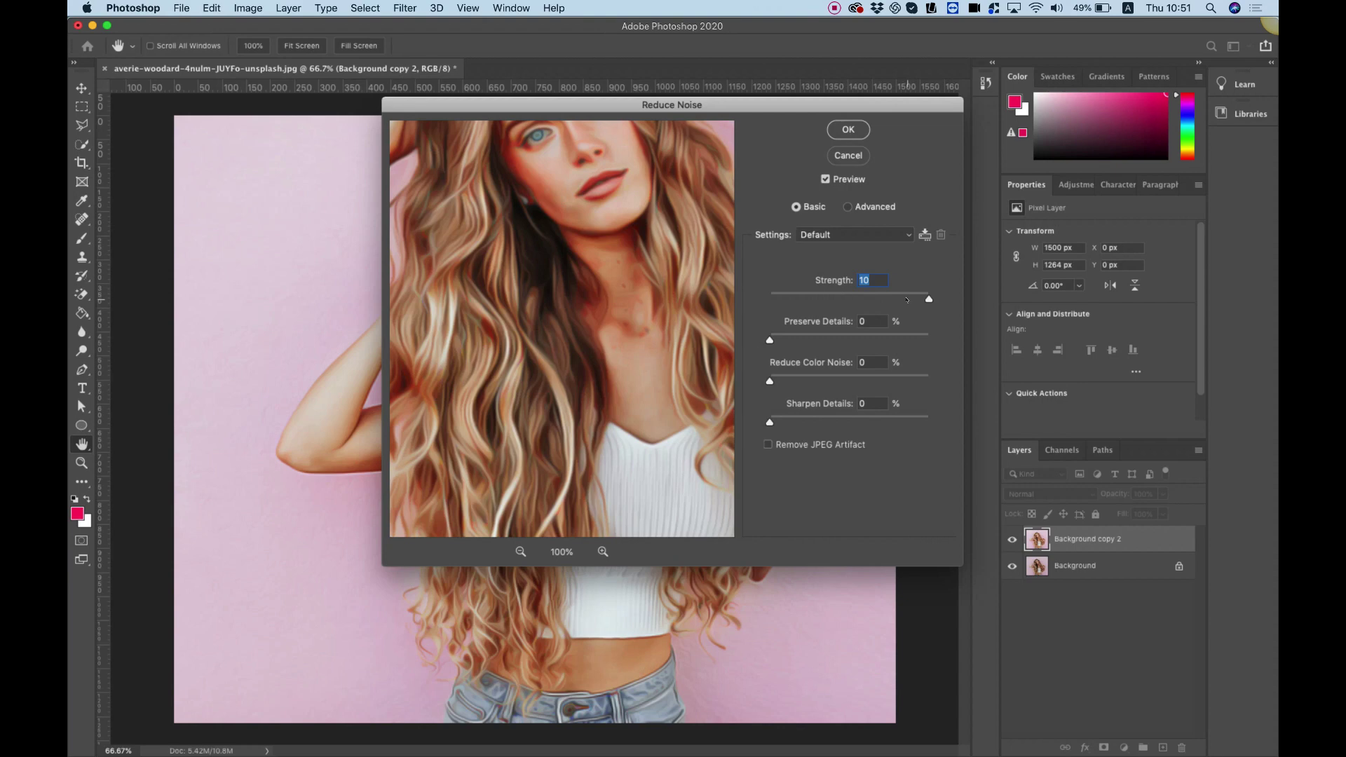
click(906, 298)
click(869, 297)
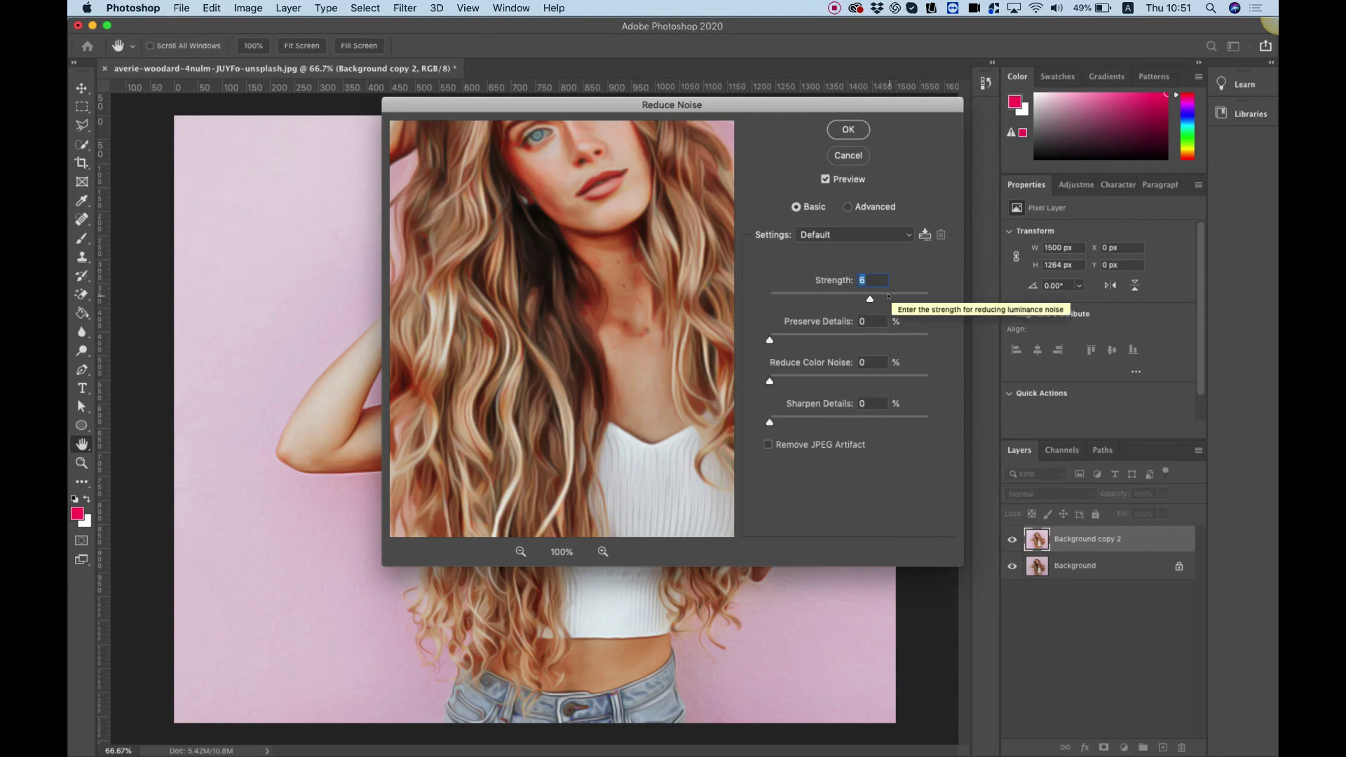
click(895, 297)
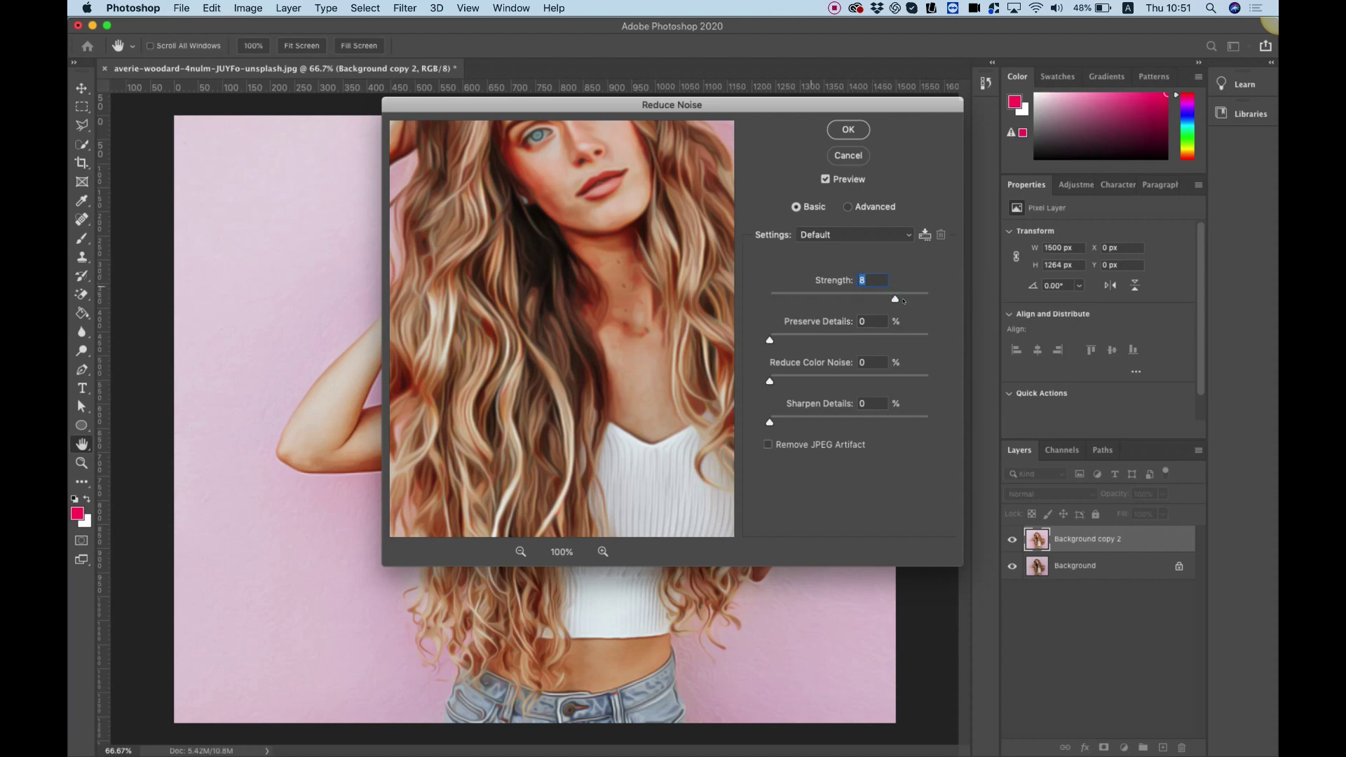
click(930, 299)
drag(878, 298, 860, 298)
click(848, 129)
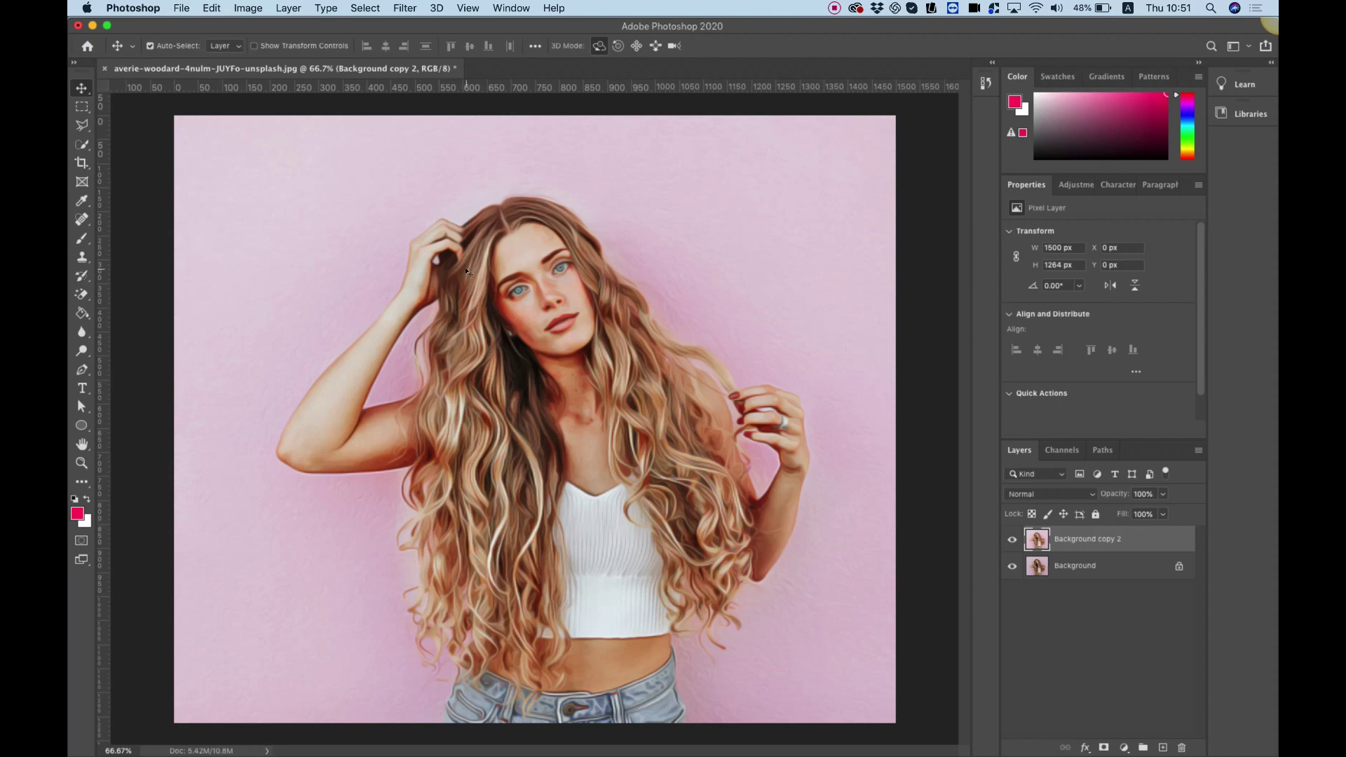
Run a second Unsharp Mask at 100% amount, 2.0-pixel radius and 0 threshold.
click(397, 8)
mouse_move(547, 262)
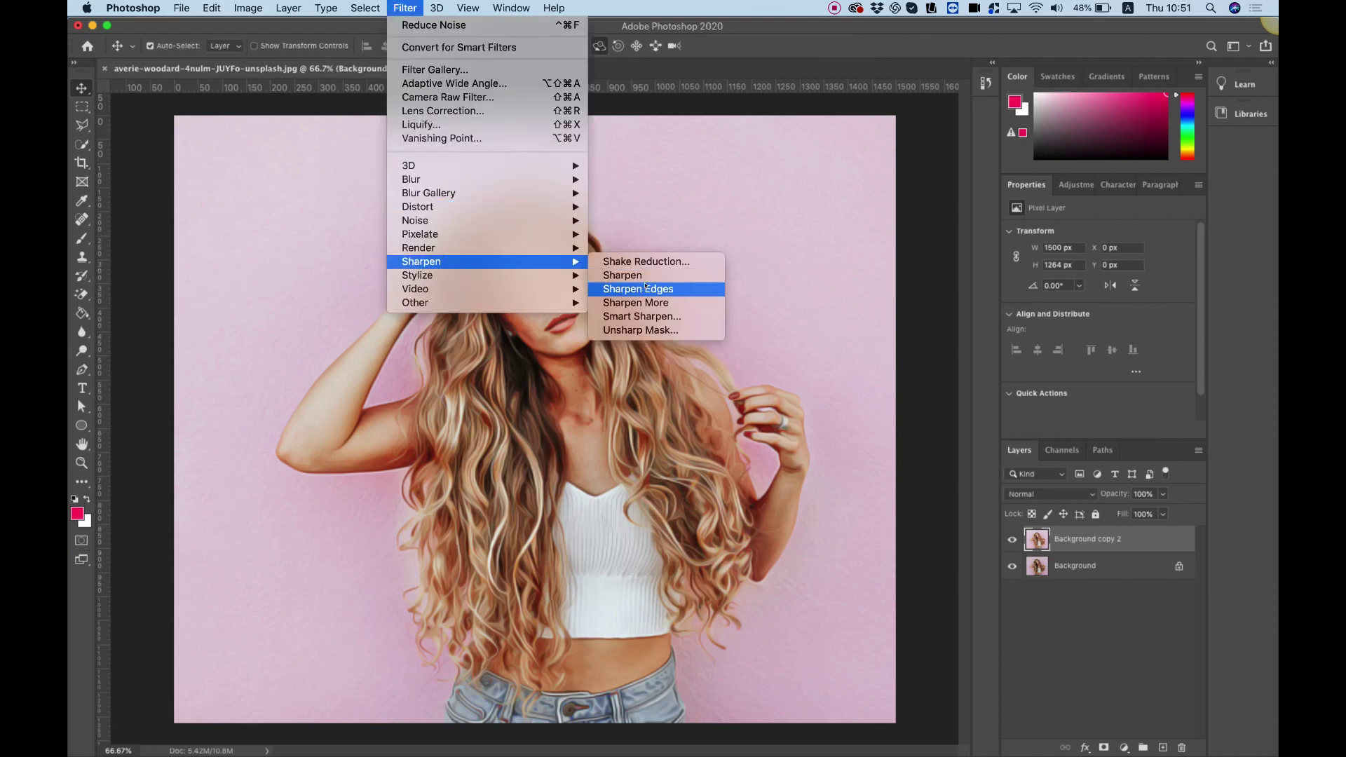
click(640, 330)
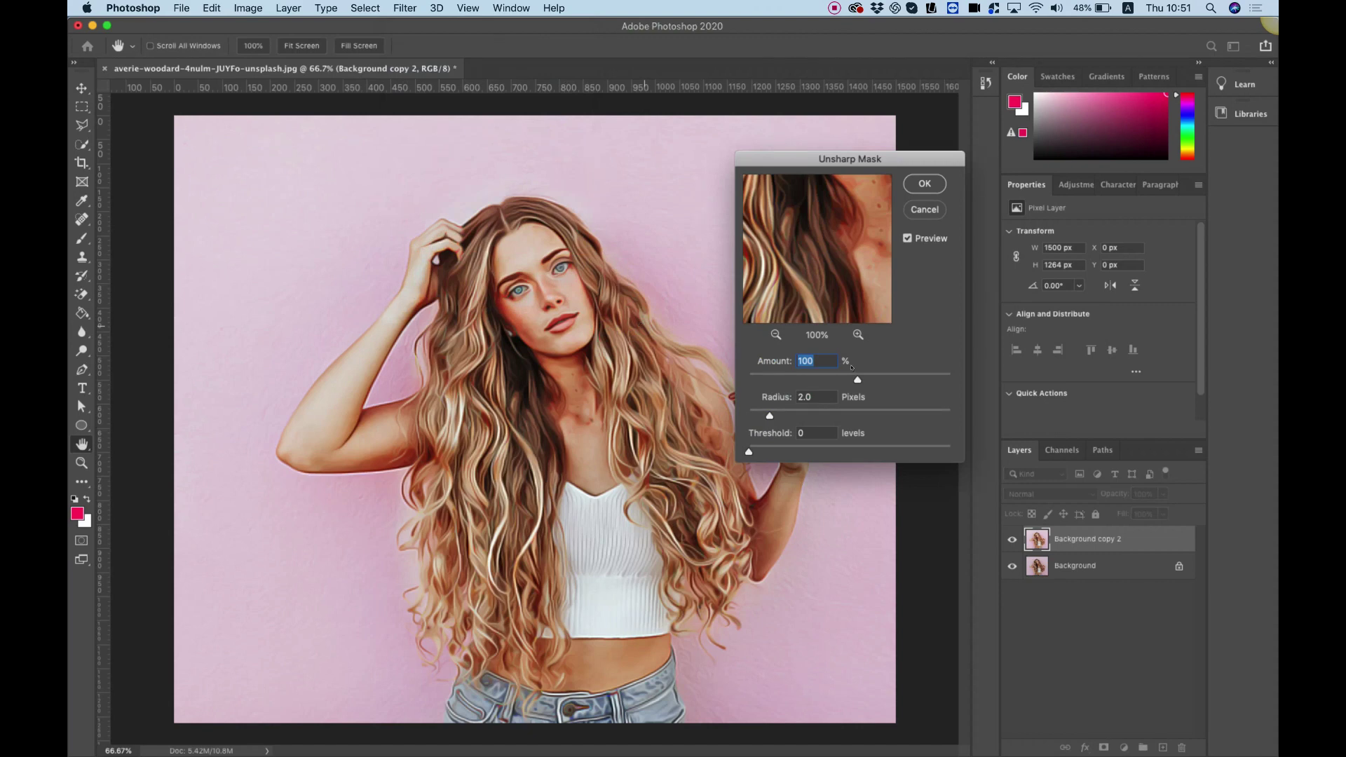
click(924, 185)
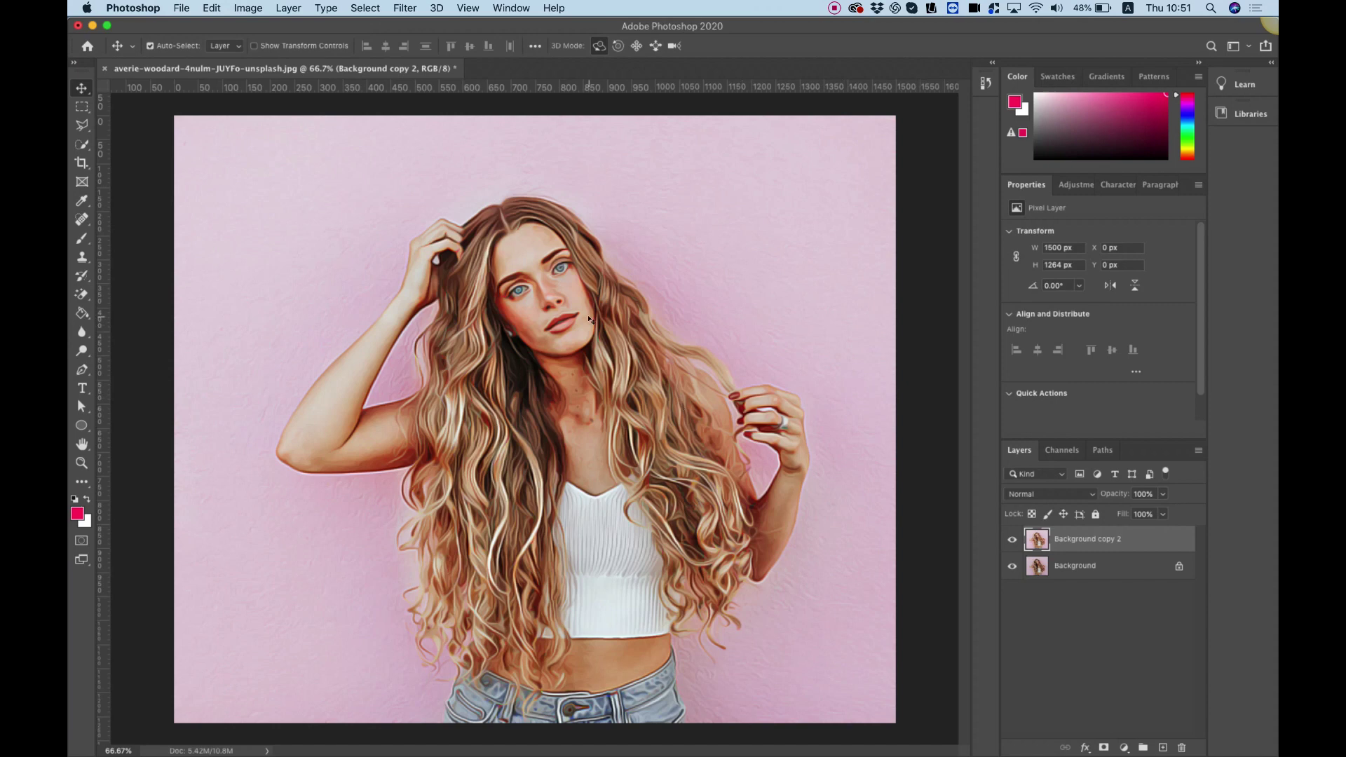
Duplicate the painted layer as Background copy 3.
right_click(1047, 541)
click(1080, 540)
right_click(1080, 540)
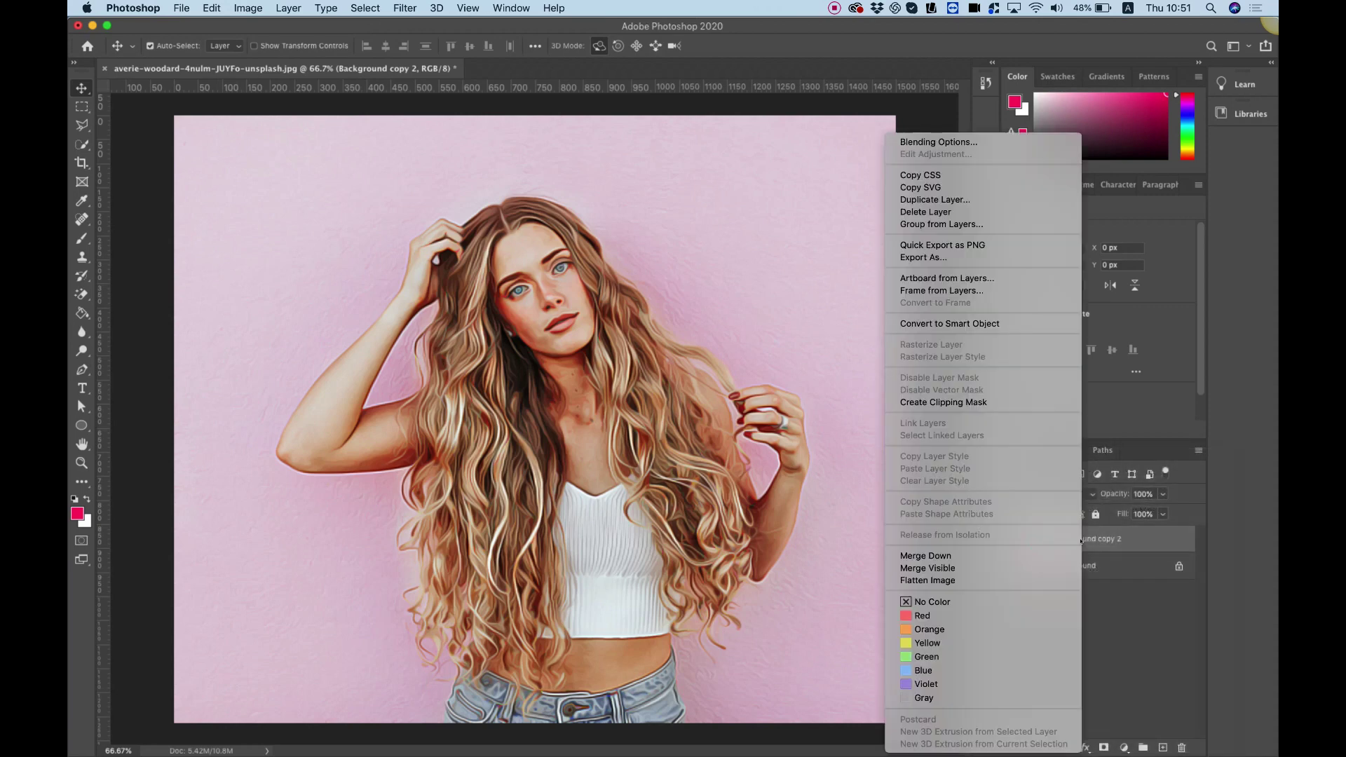
click(941, 201)
click(805, 337)
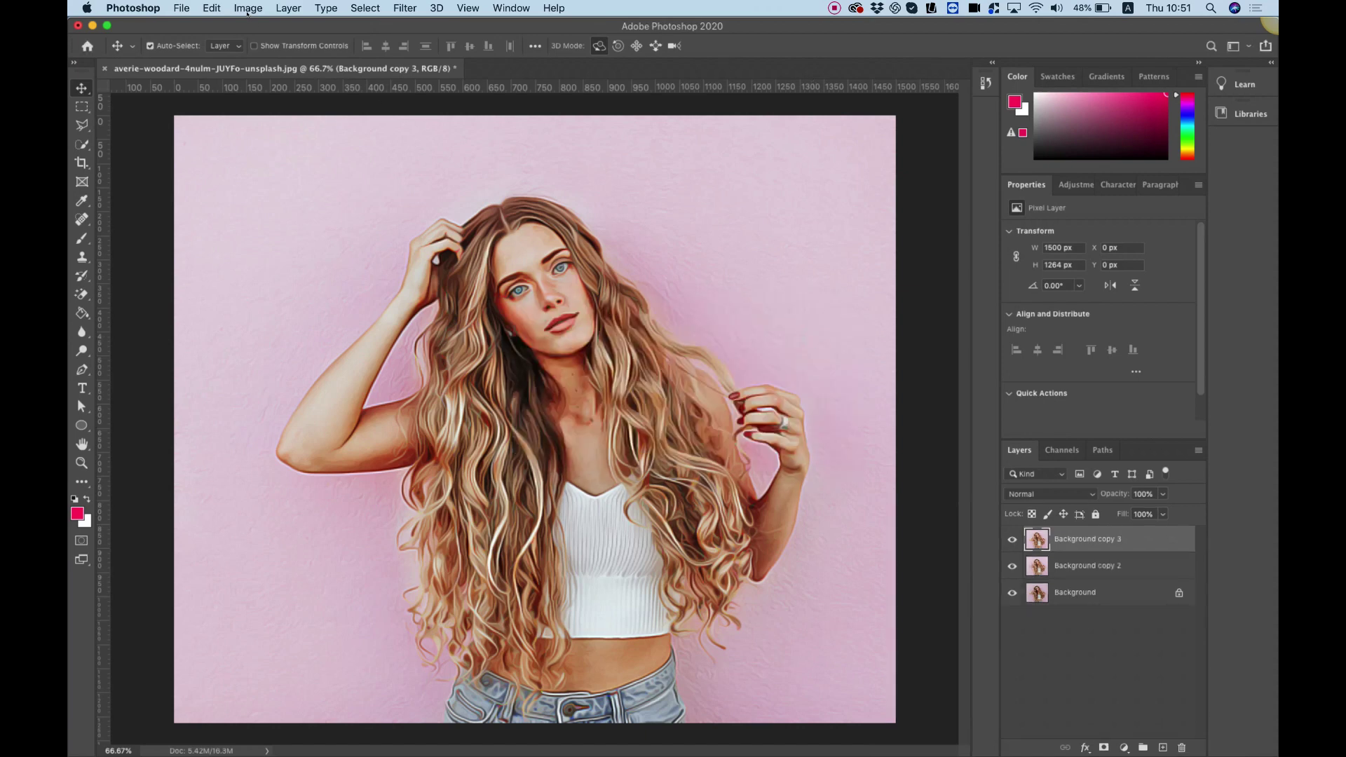
Apply a High Pass filter with a 2-pixel radius to Background copy 3.
click(404, 8)
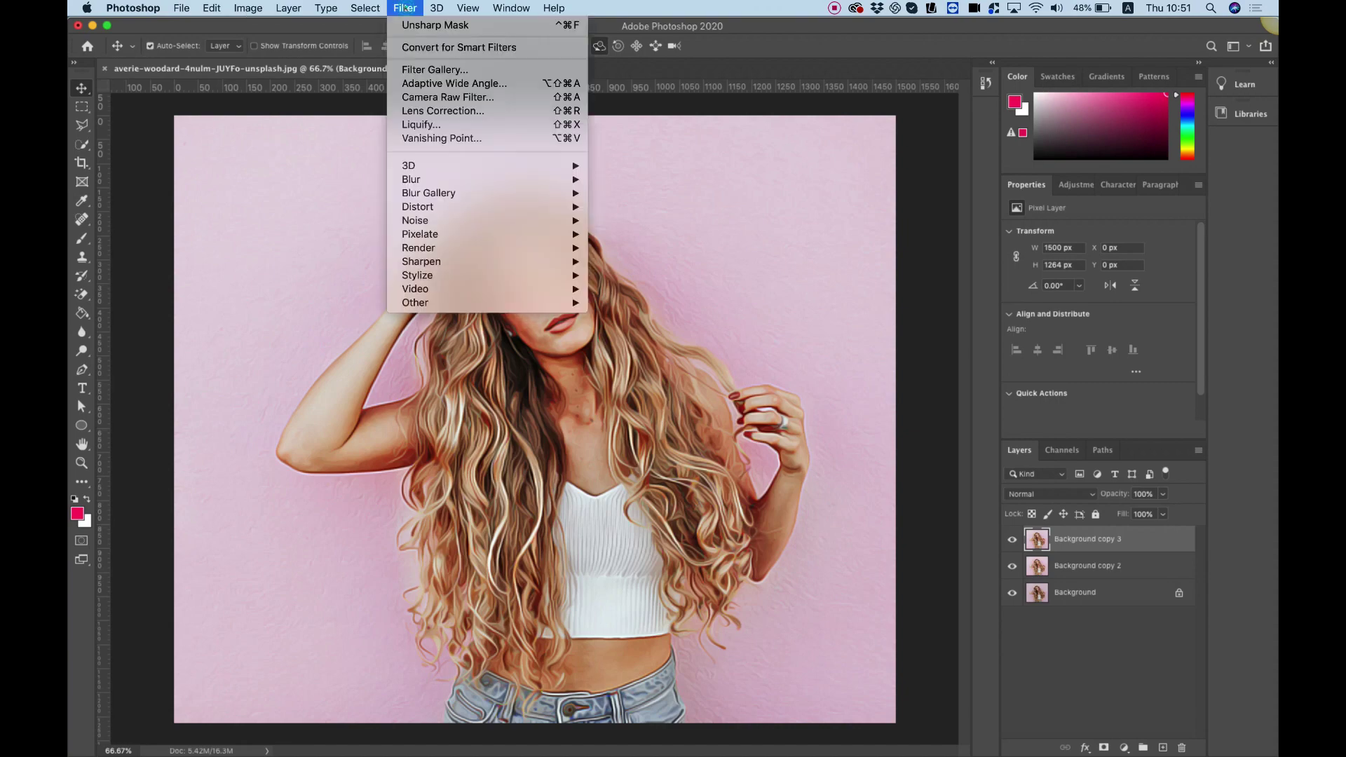
mouse_move(560, 302)
click(642, 317)
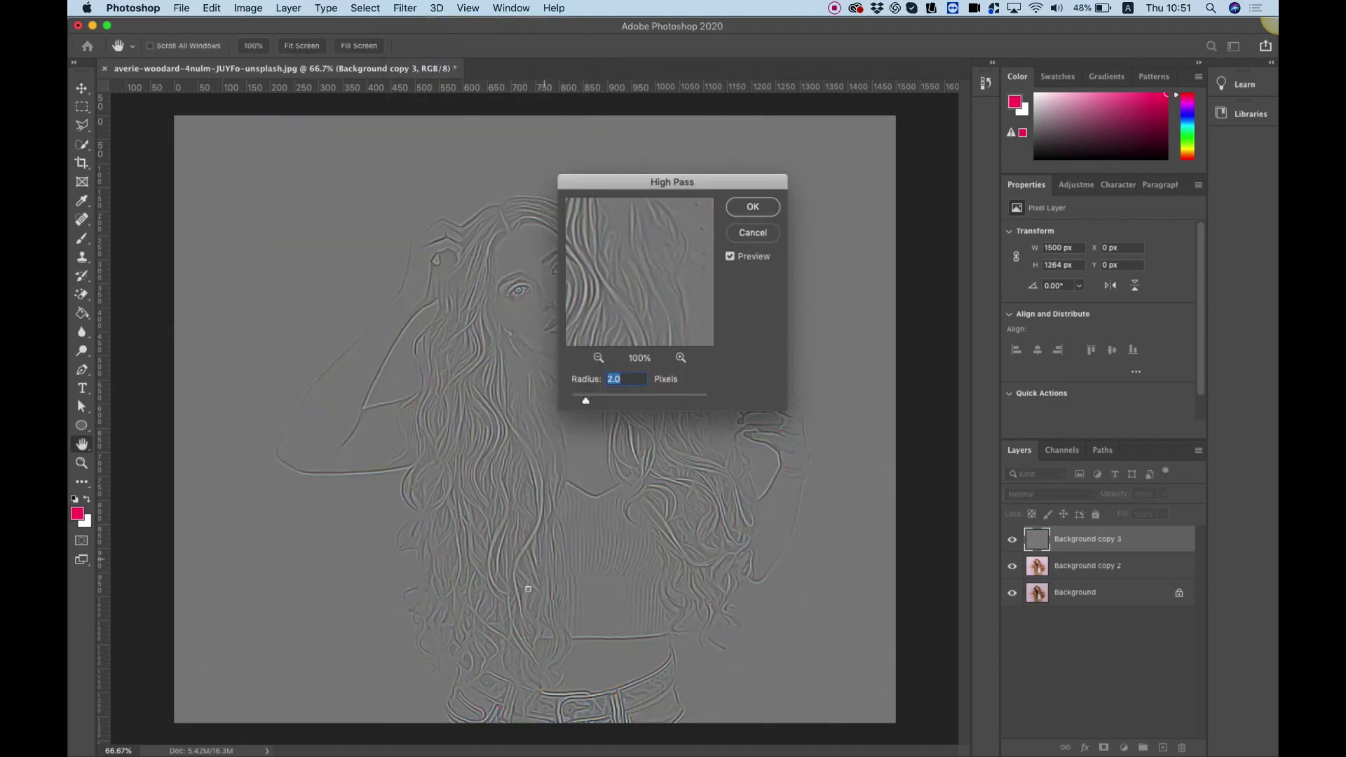
click(754, 206)
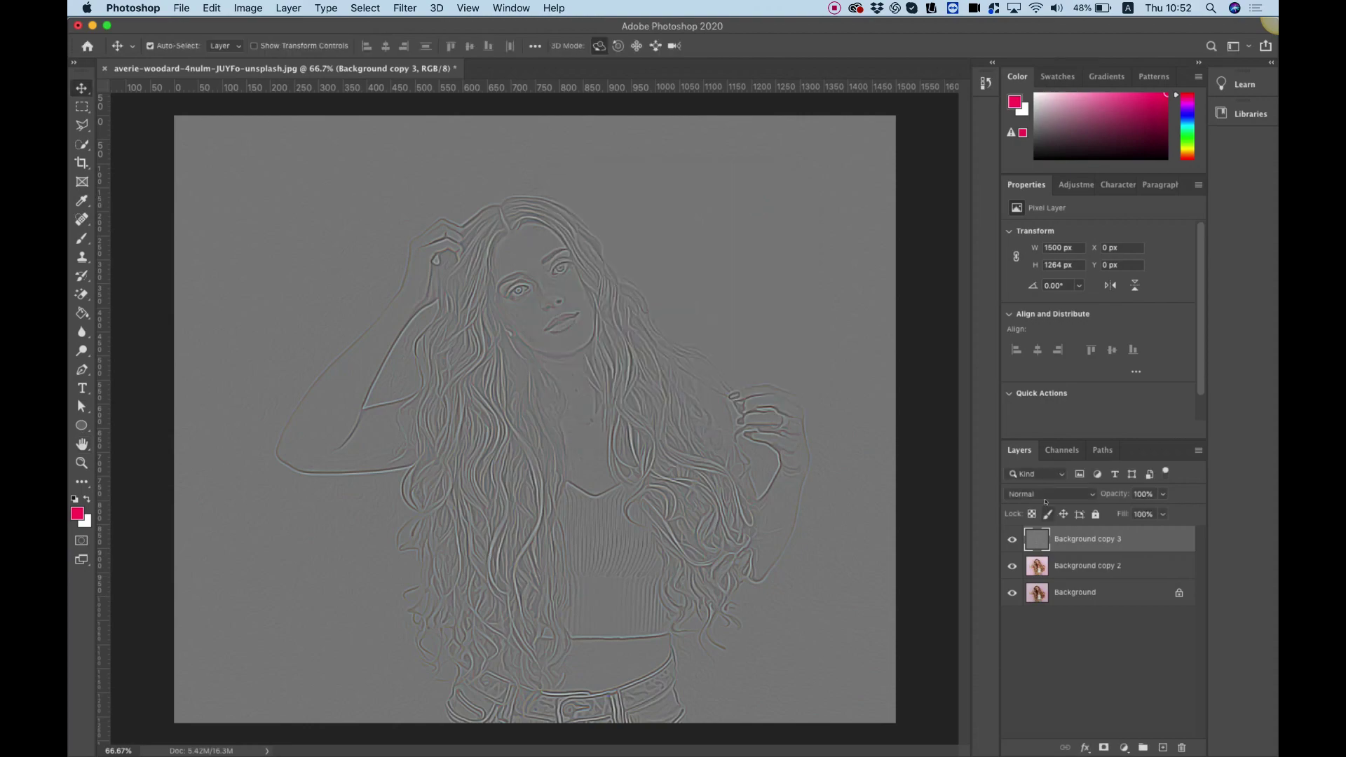
Blend Background copy 3 as Overlay and toggle it to compare the edges.
click(1046, 495)
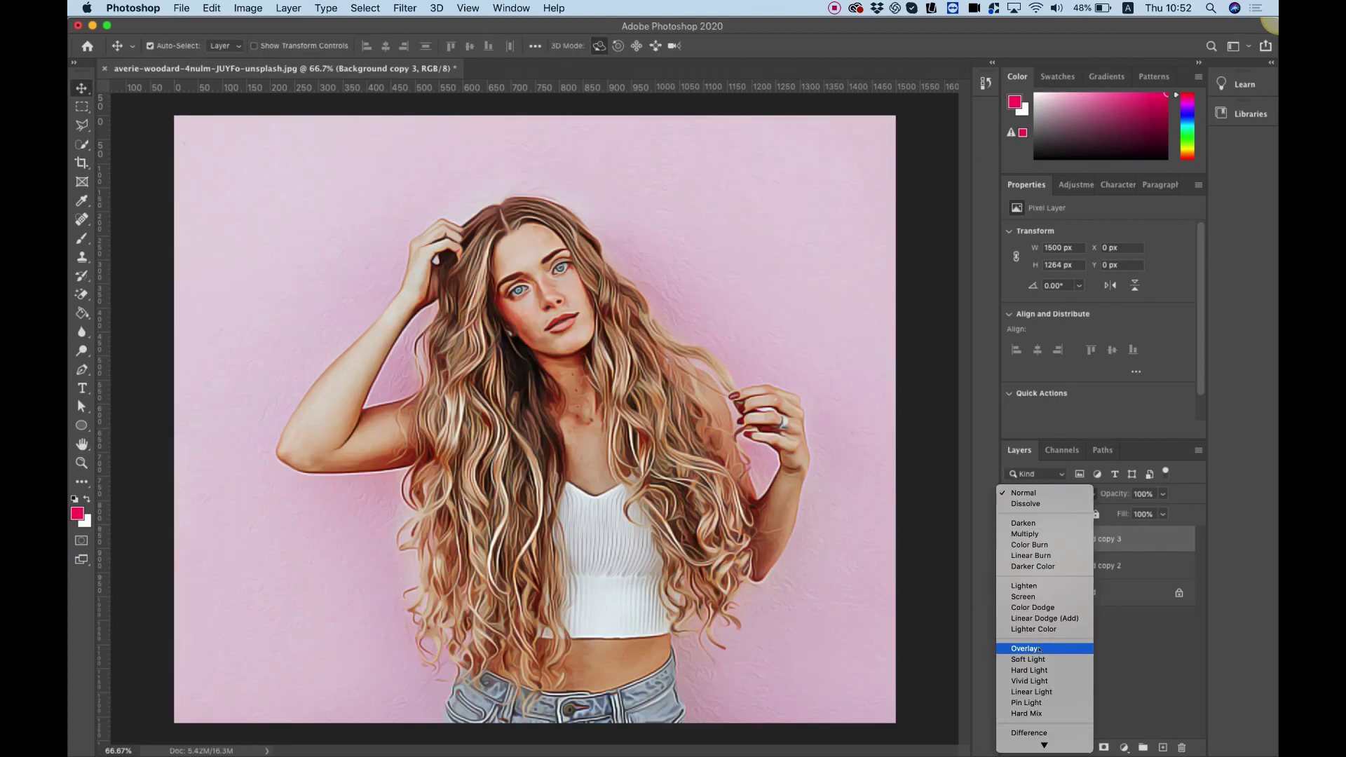
click(1041, 648)
click(1012, 539)
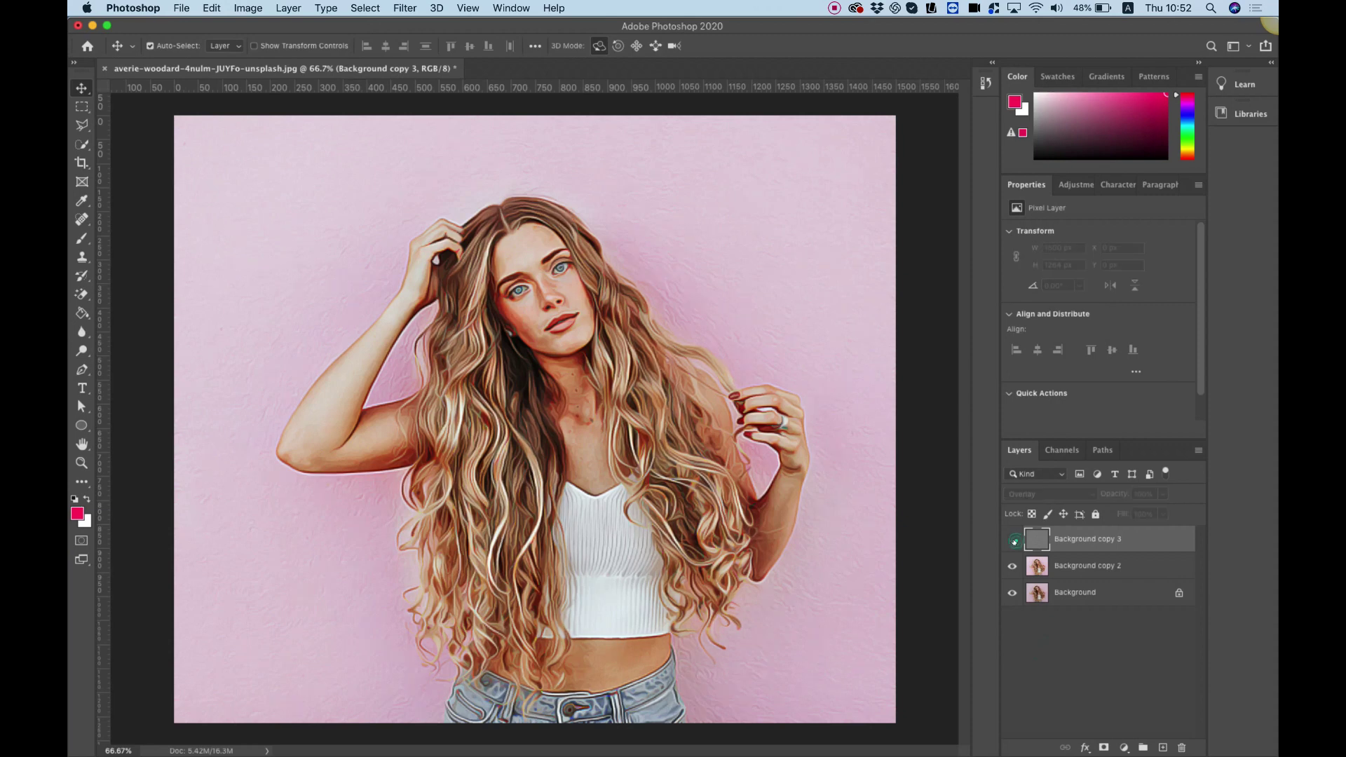
click(1012, 539)
click(1012, 539)
click(1013, 540)
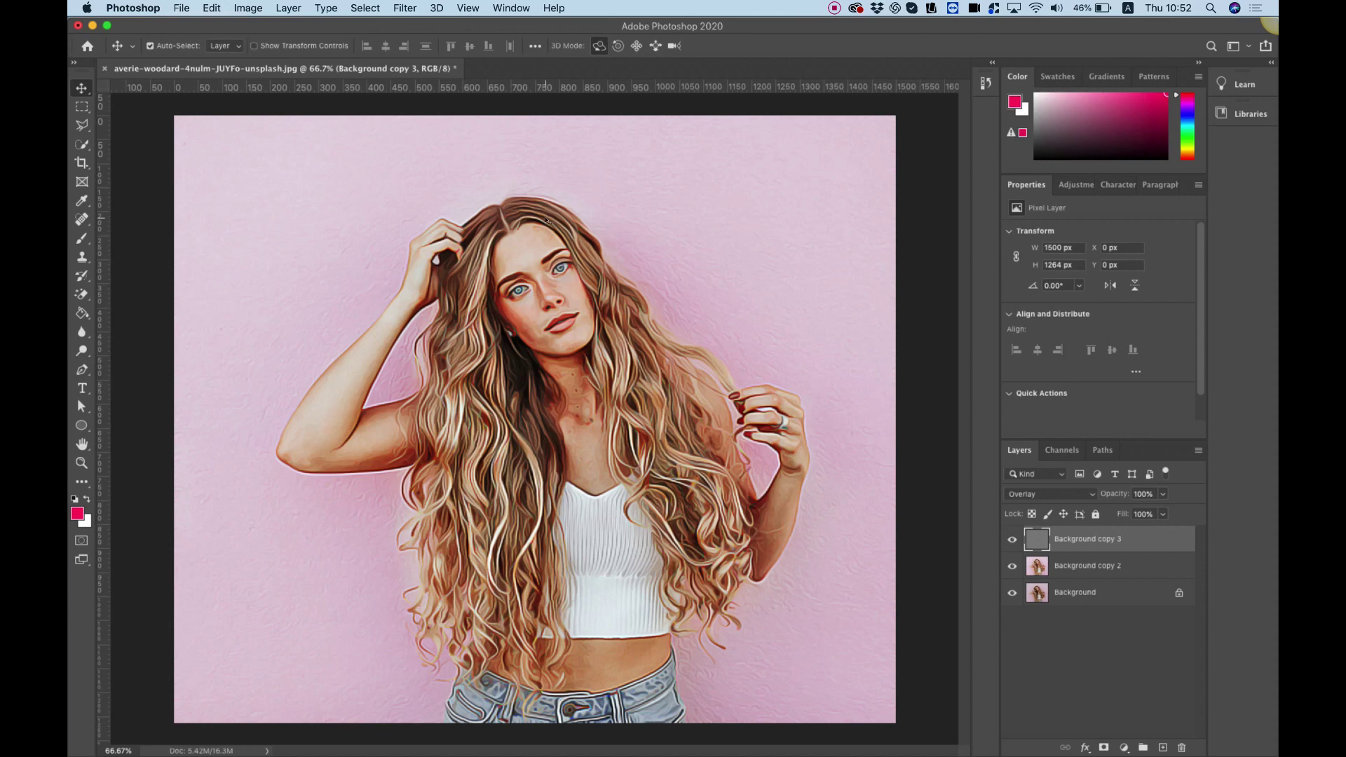
Add an empty Layer 1 and pick the Brush with a magenta foreground colour.
click(1162, 747)
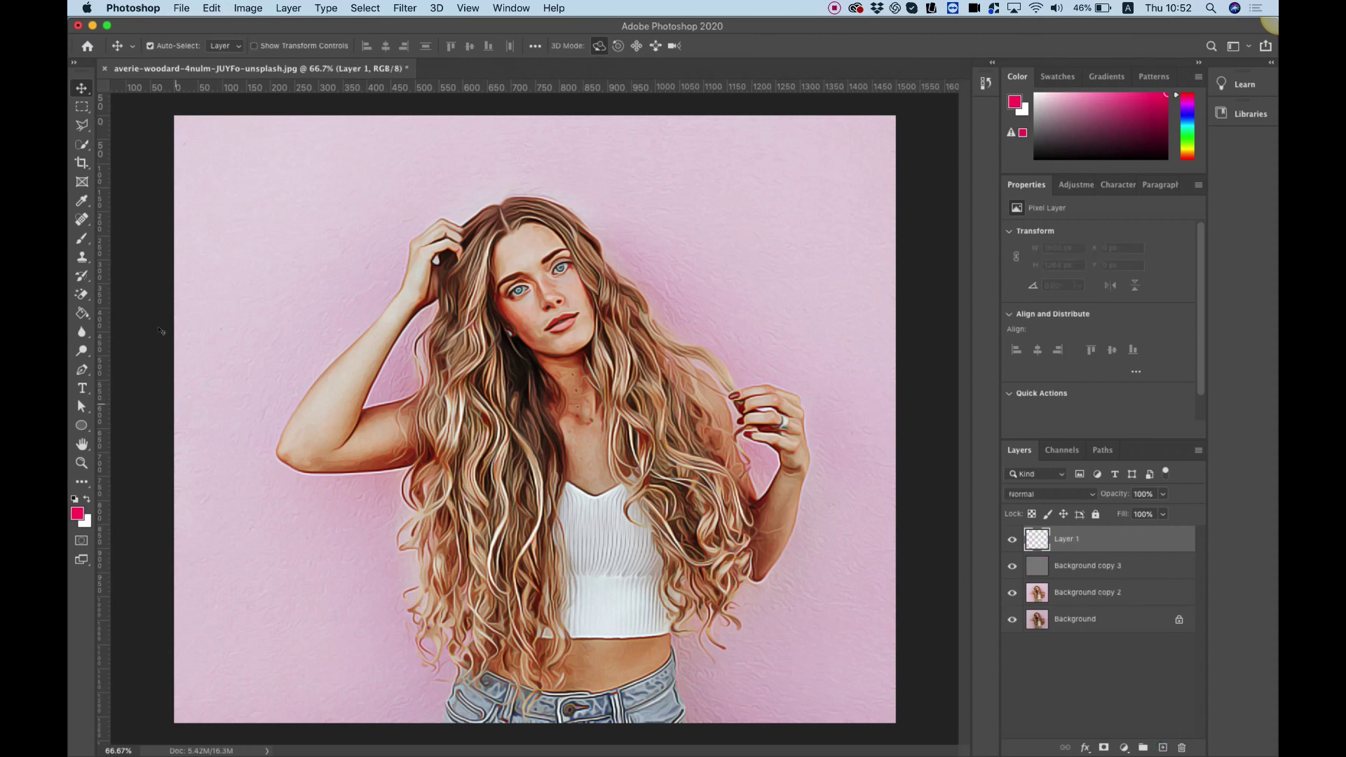
click(82, 239)
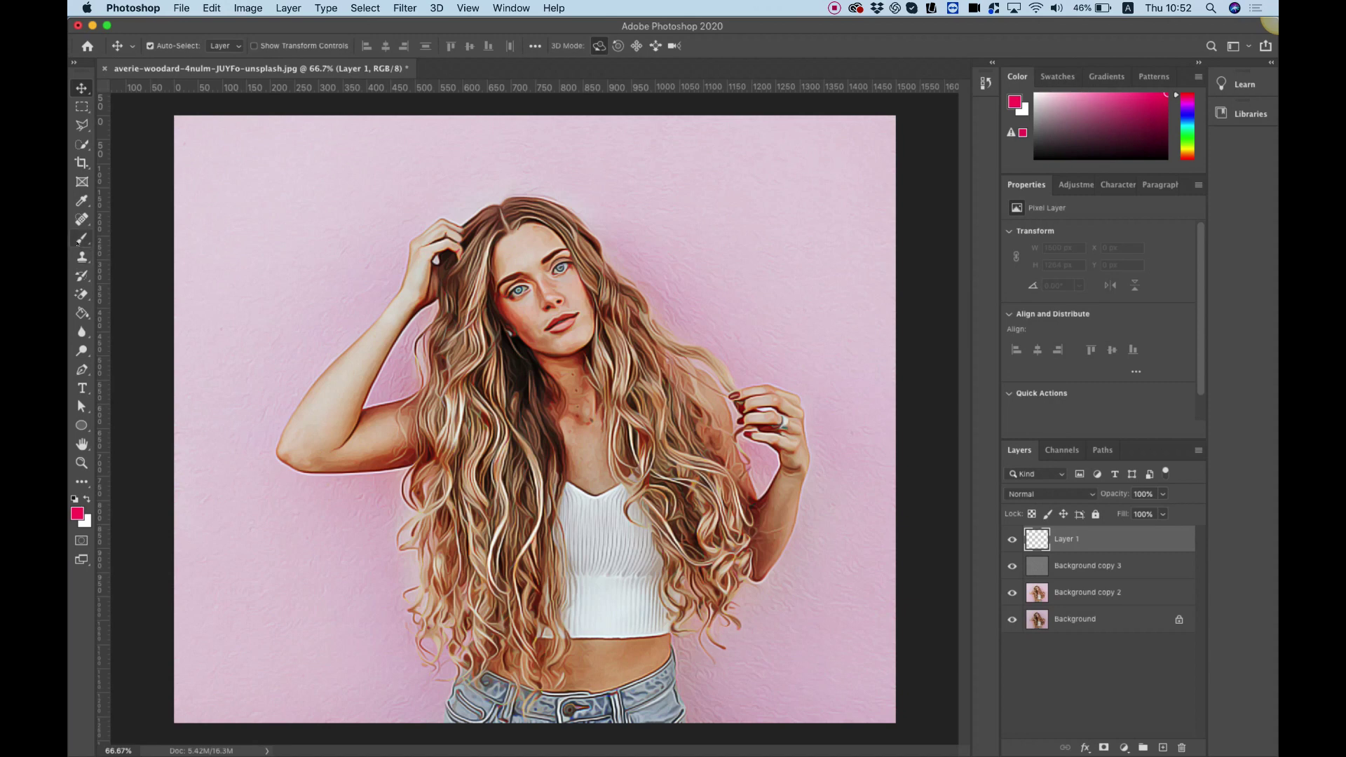
click(77, 512)
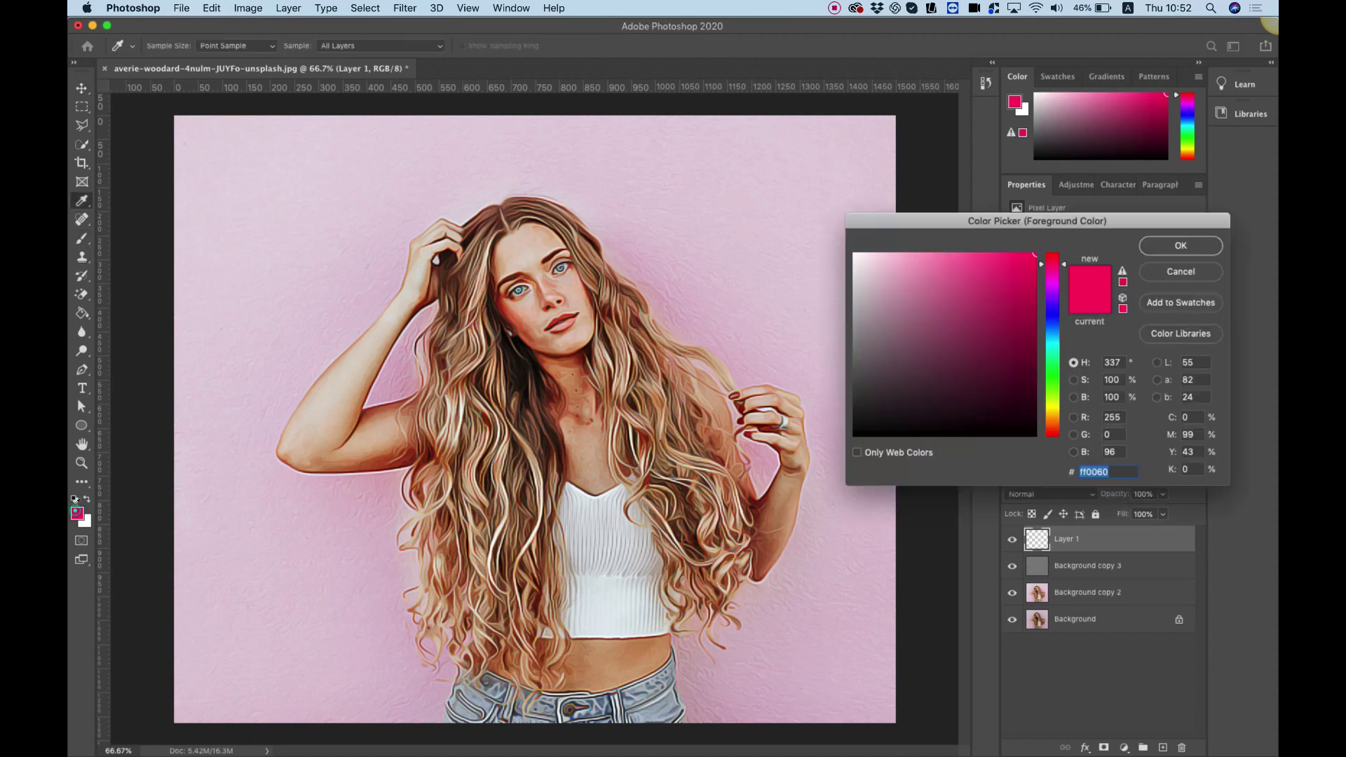
click(1053, 285)
click(1180, 245)
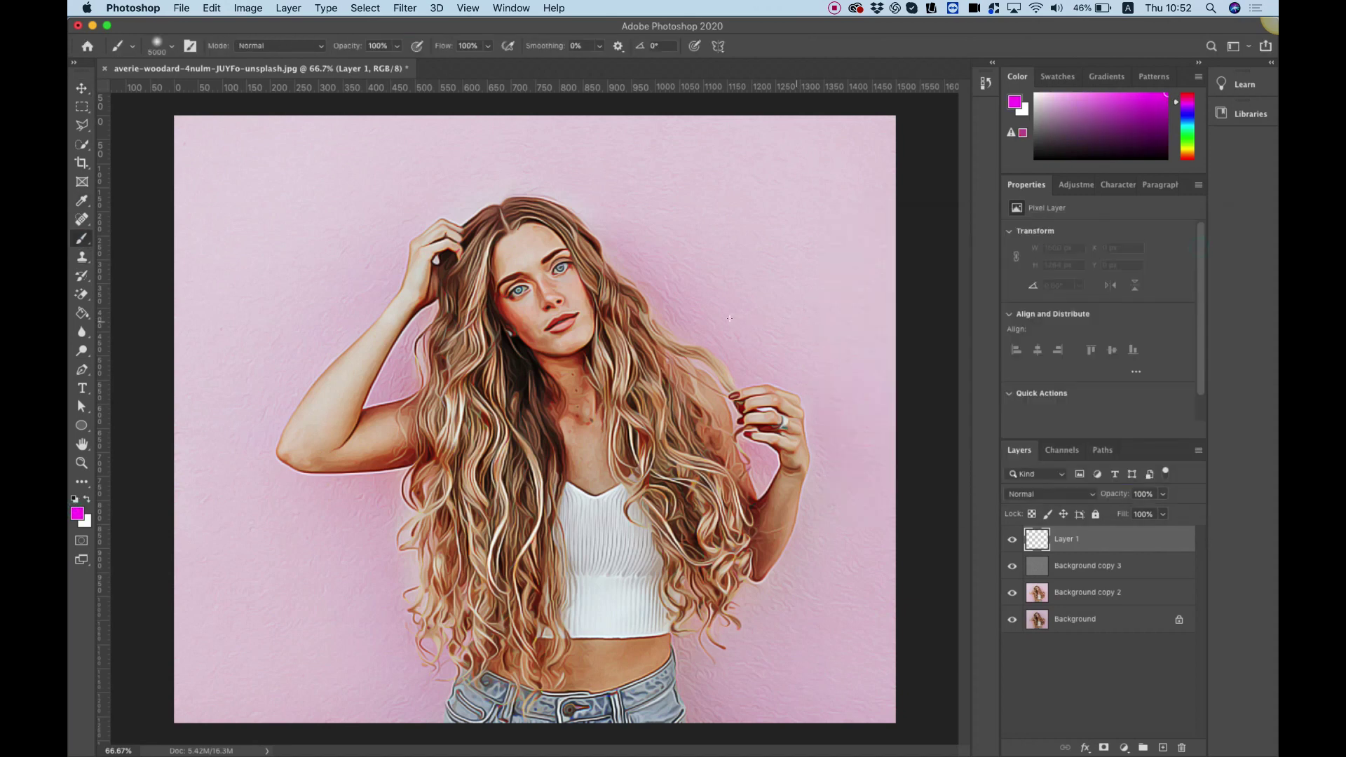
Resize the soft brush and paint magenta over the right side of the portrait.
click(156, 50)
mouse_move(237, 90)
mouse_down()
mouse_move(214, 92)
mouse_move(236, 91)
mouse_up()
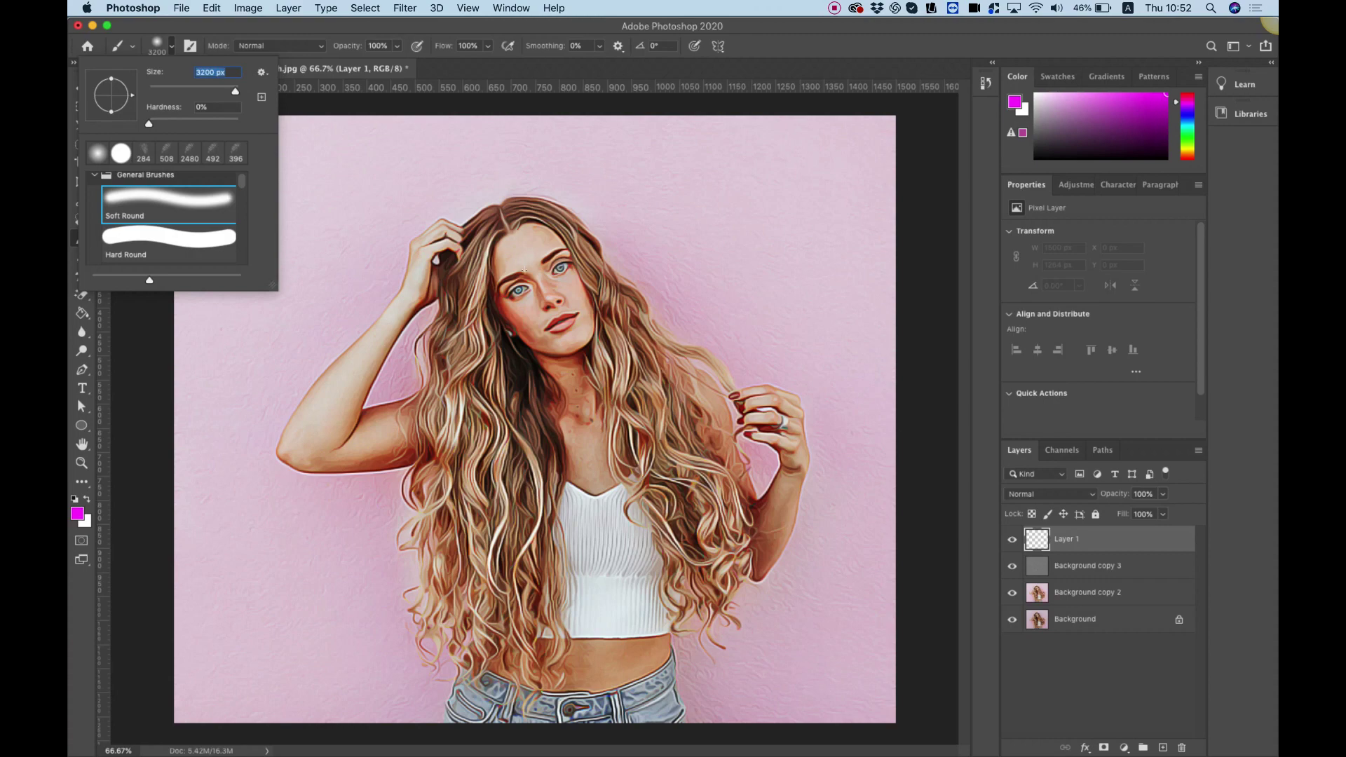
key(Return)
click(516, 243)
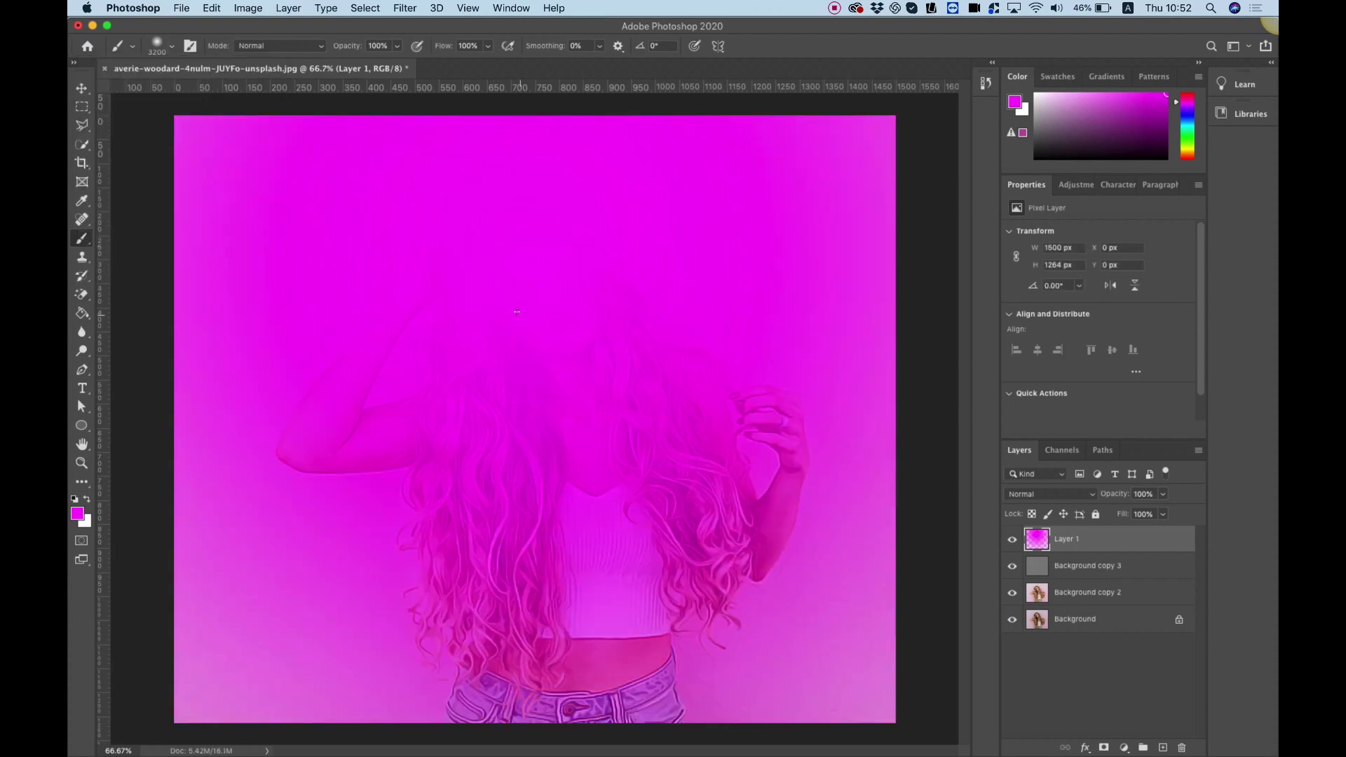
key(super+z)
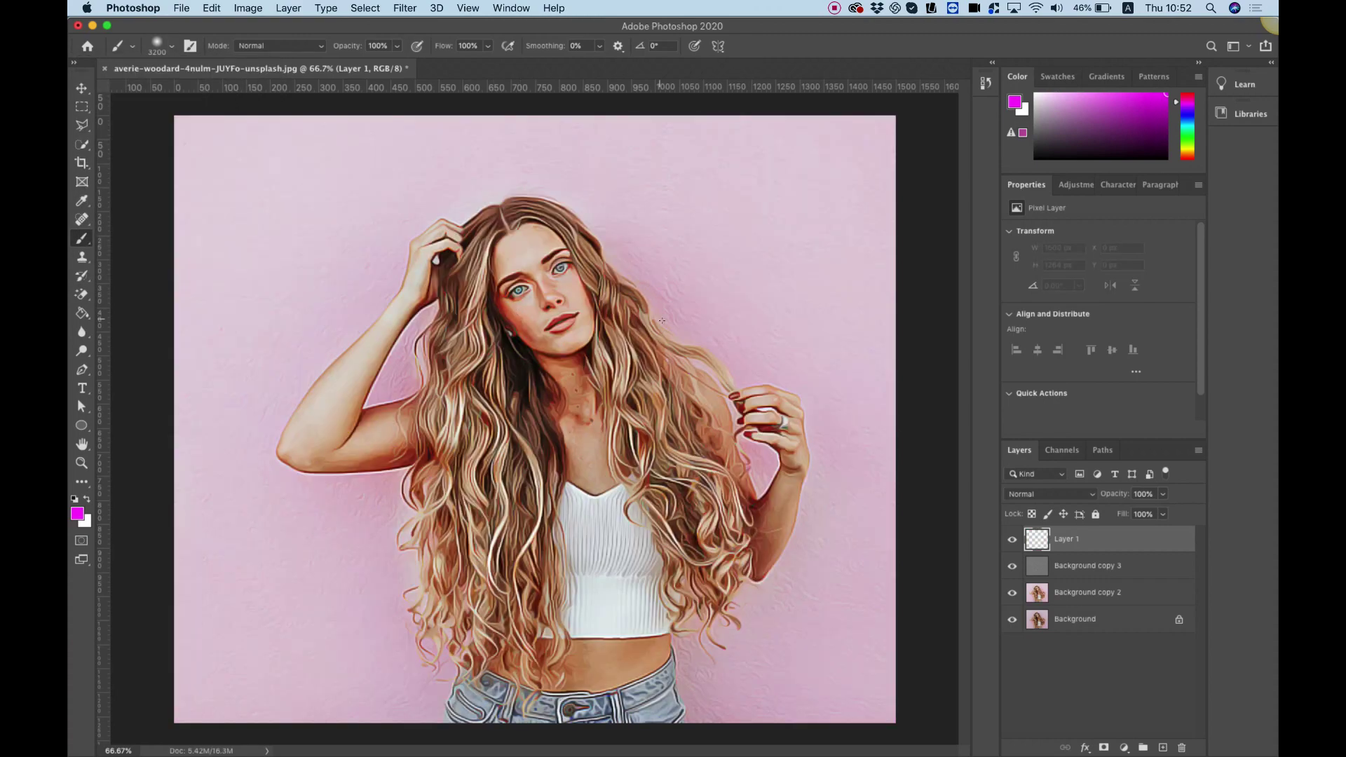
click(170, 47)
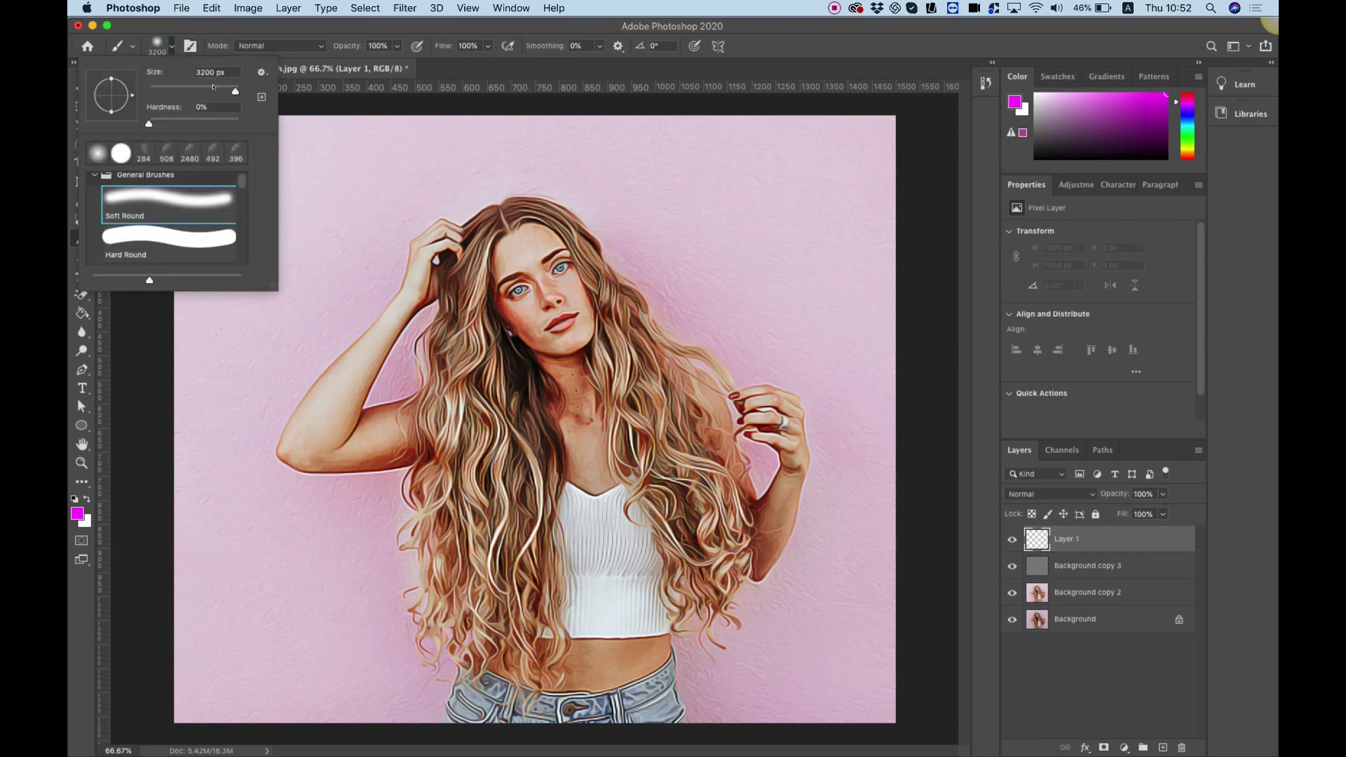
drag(219, 87, 233, 91)
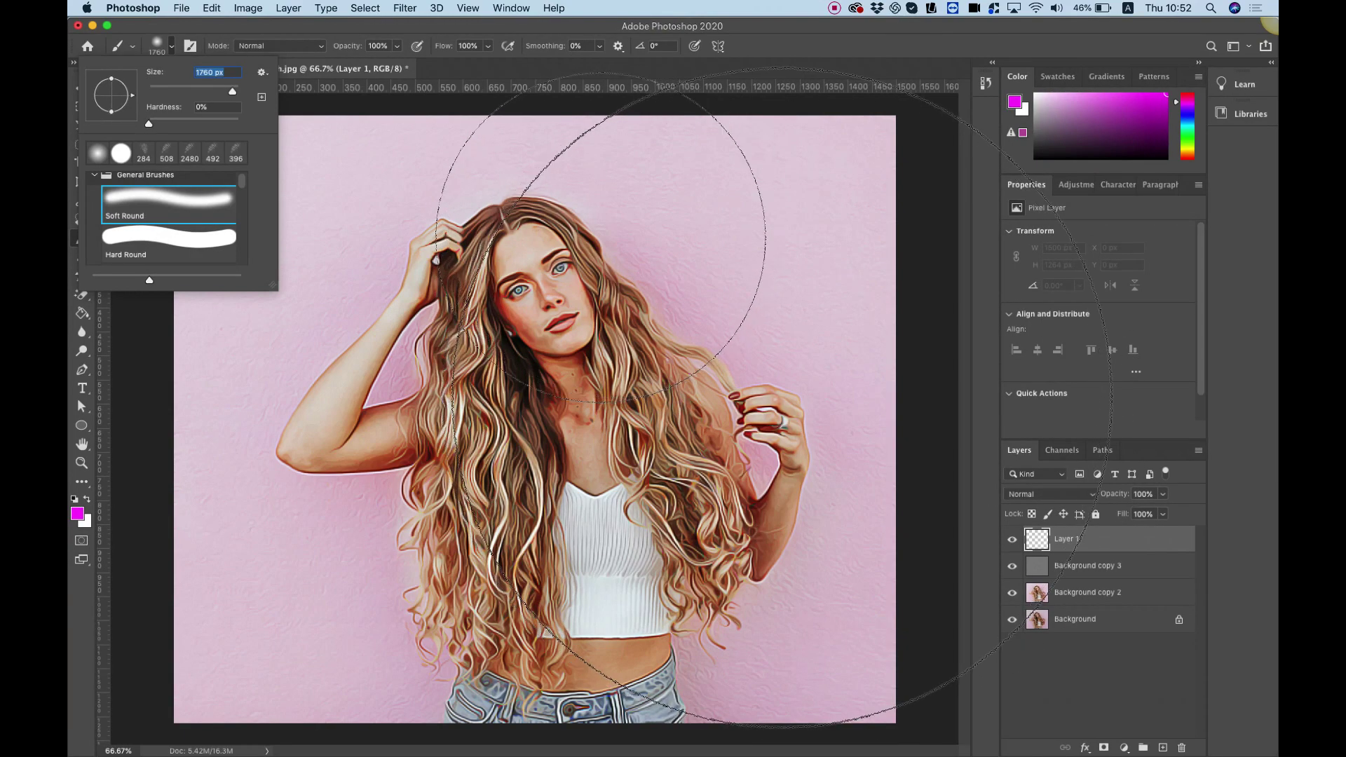
click(766, 401)
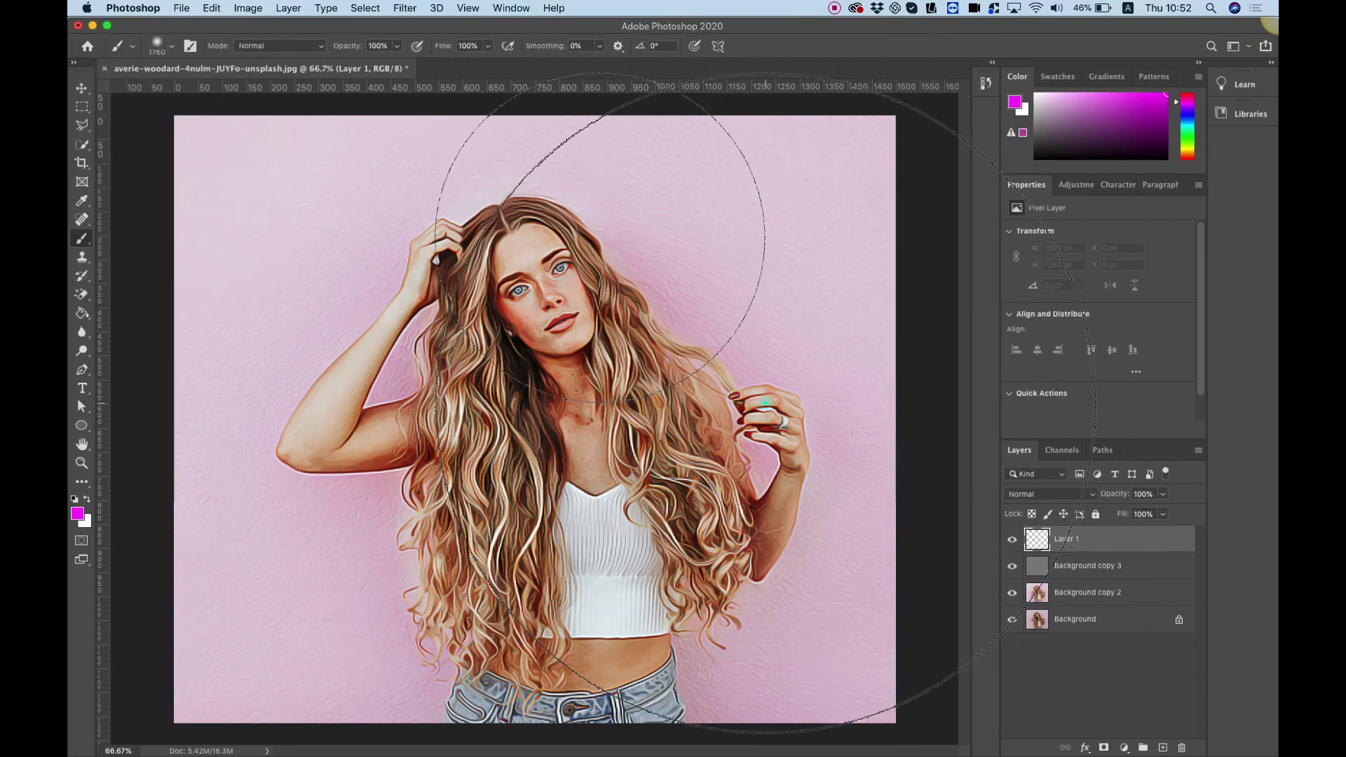
click(766, 402)
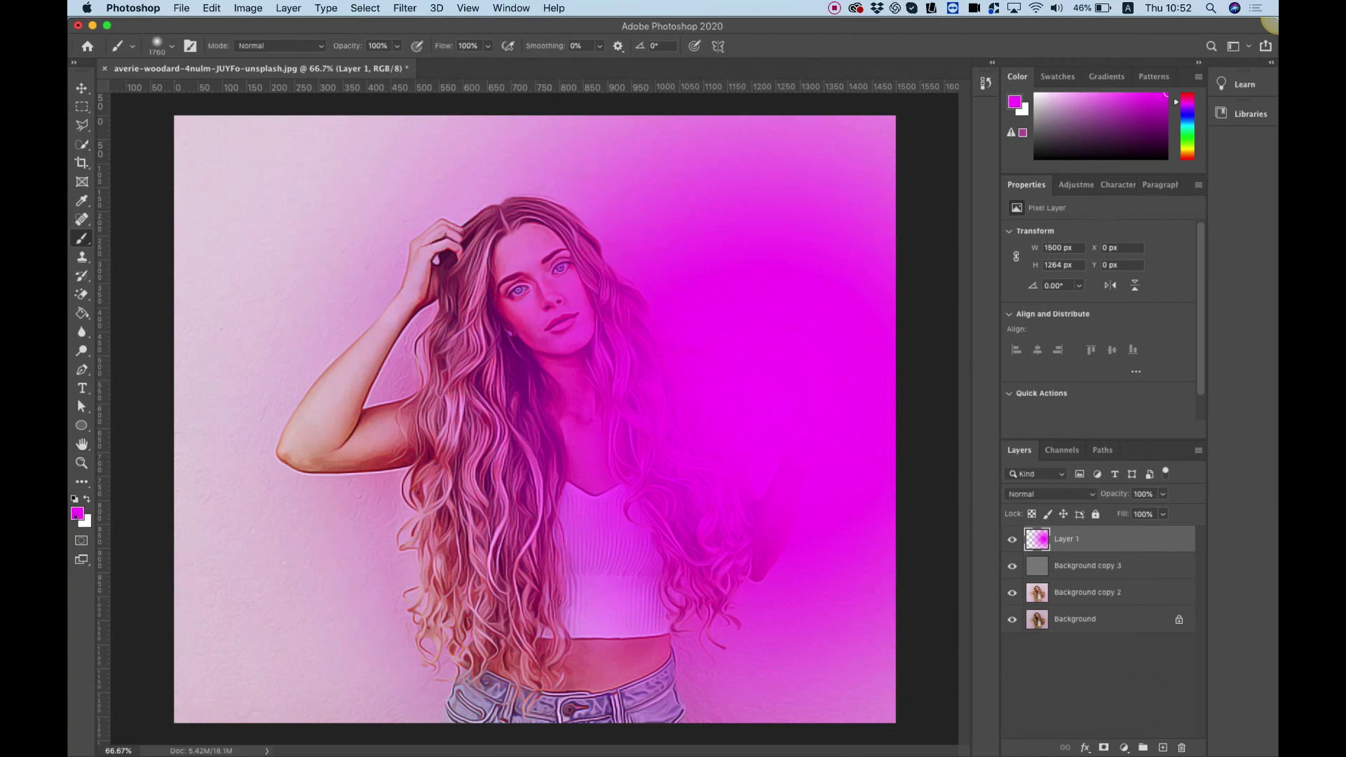
Switch the foreground to red and paint soft red over the left half.
click(76, 515)
click(1051, 273)
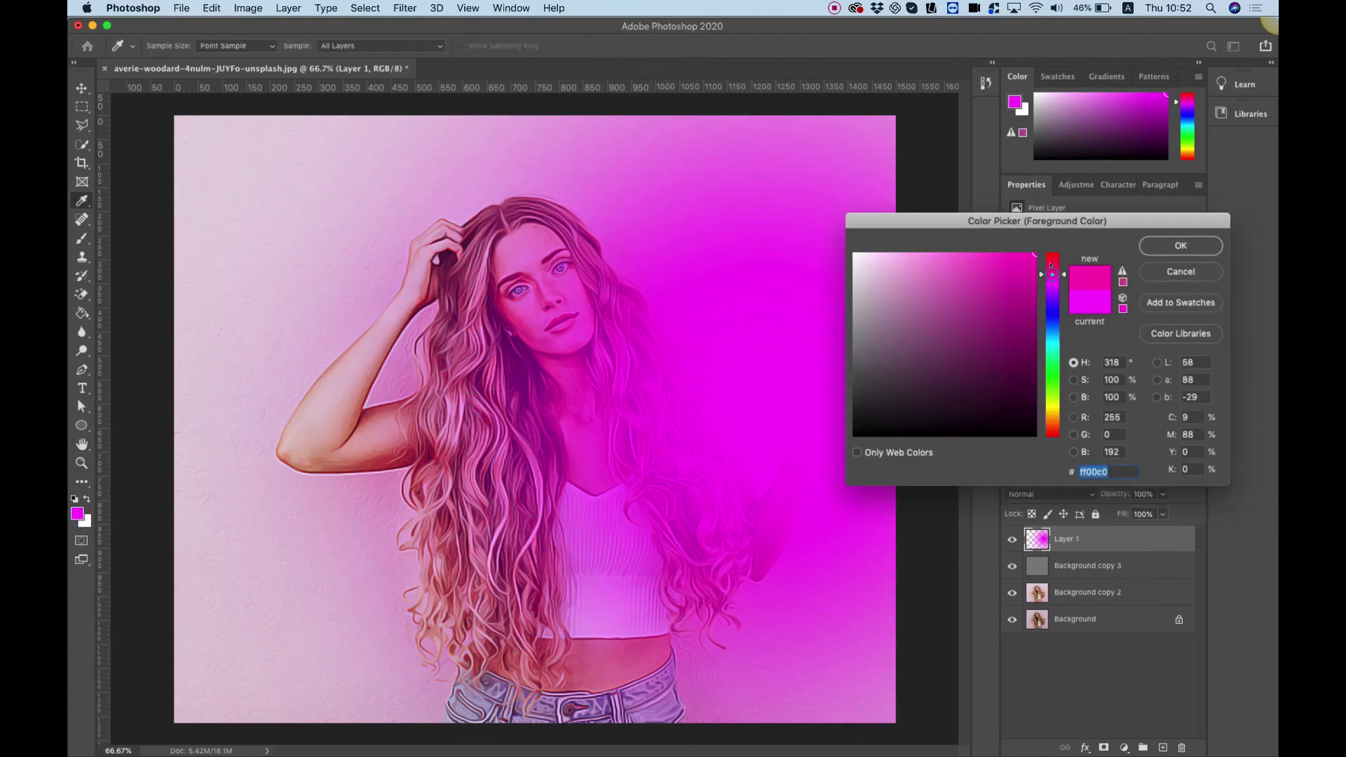
drag(1051, 265, 1044, 247)
click(1171, 246)
key(b)
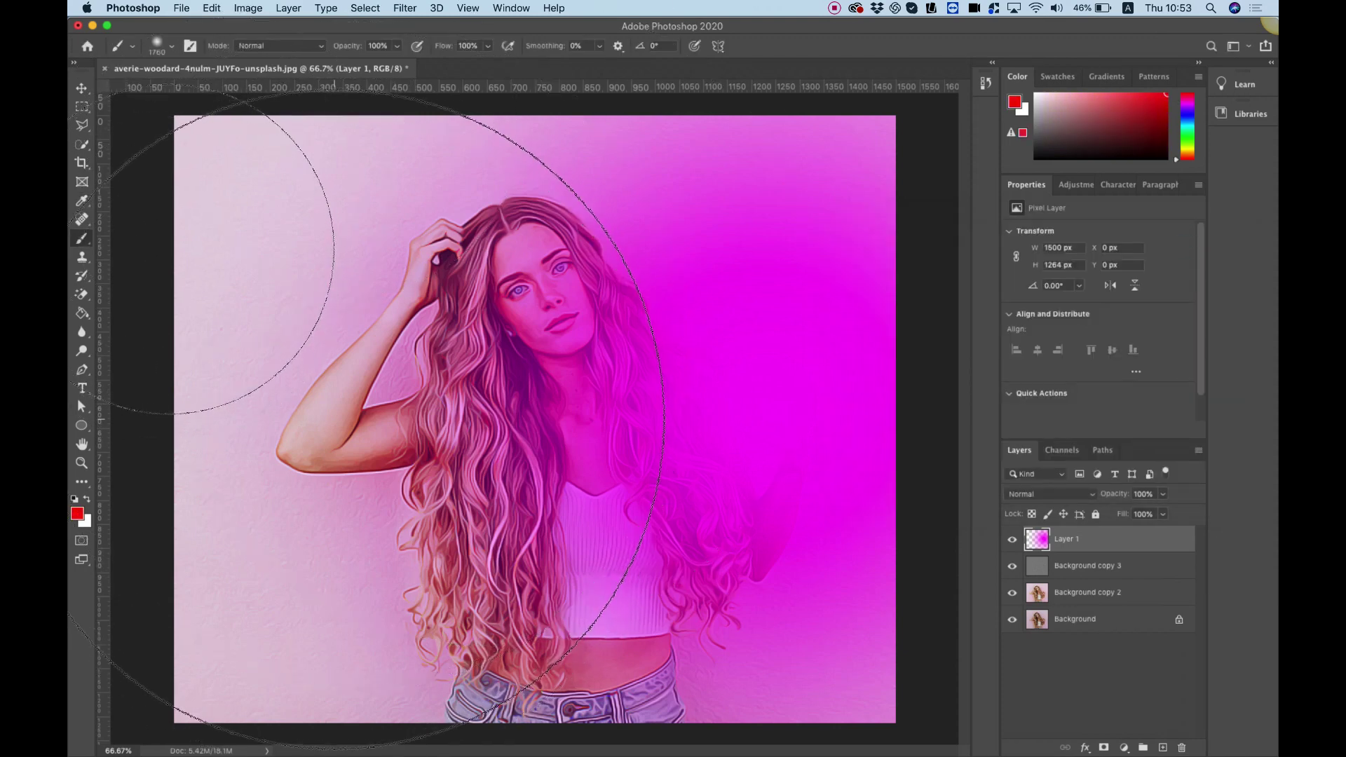
click(334, 414)
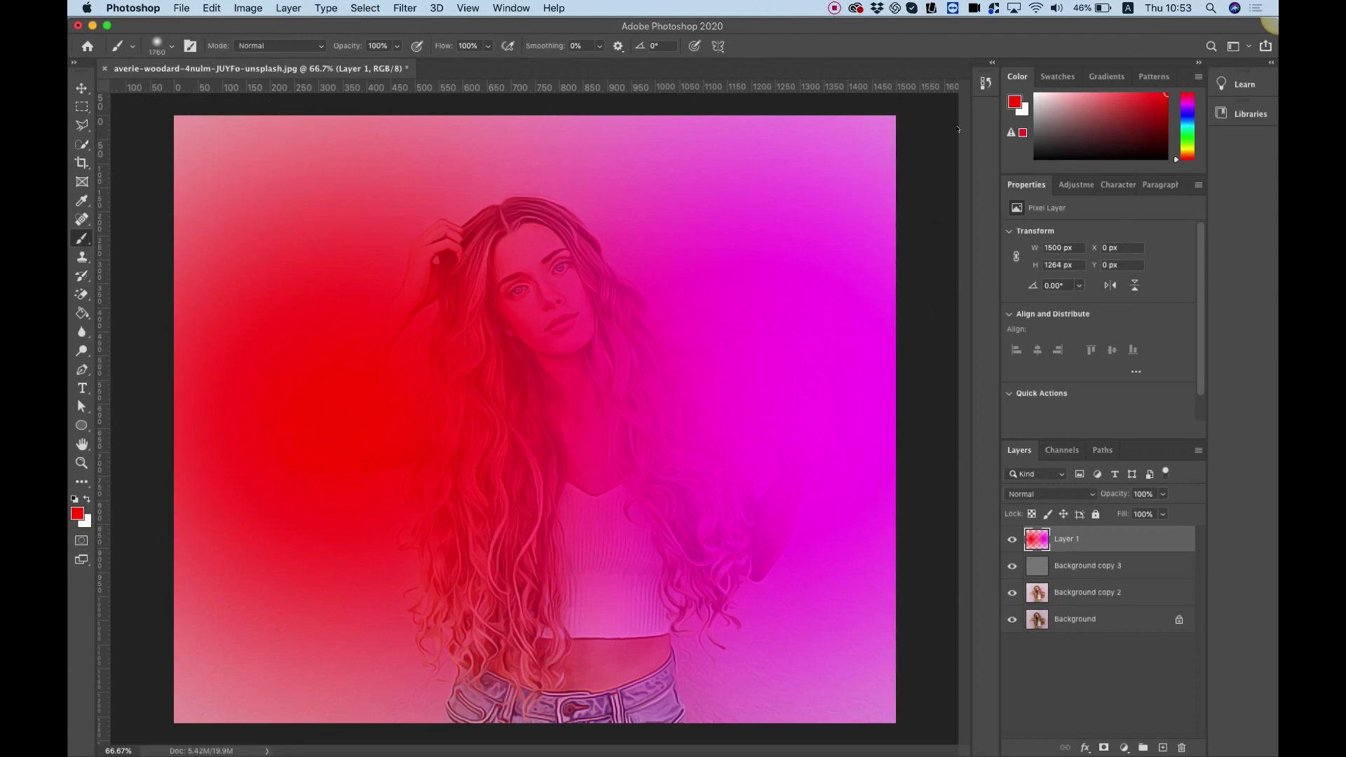
Set Layer 1 to Overlay at 39% opacity, then toggle its visibility to compare the tint.
click(1071, 494)
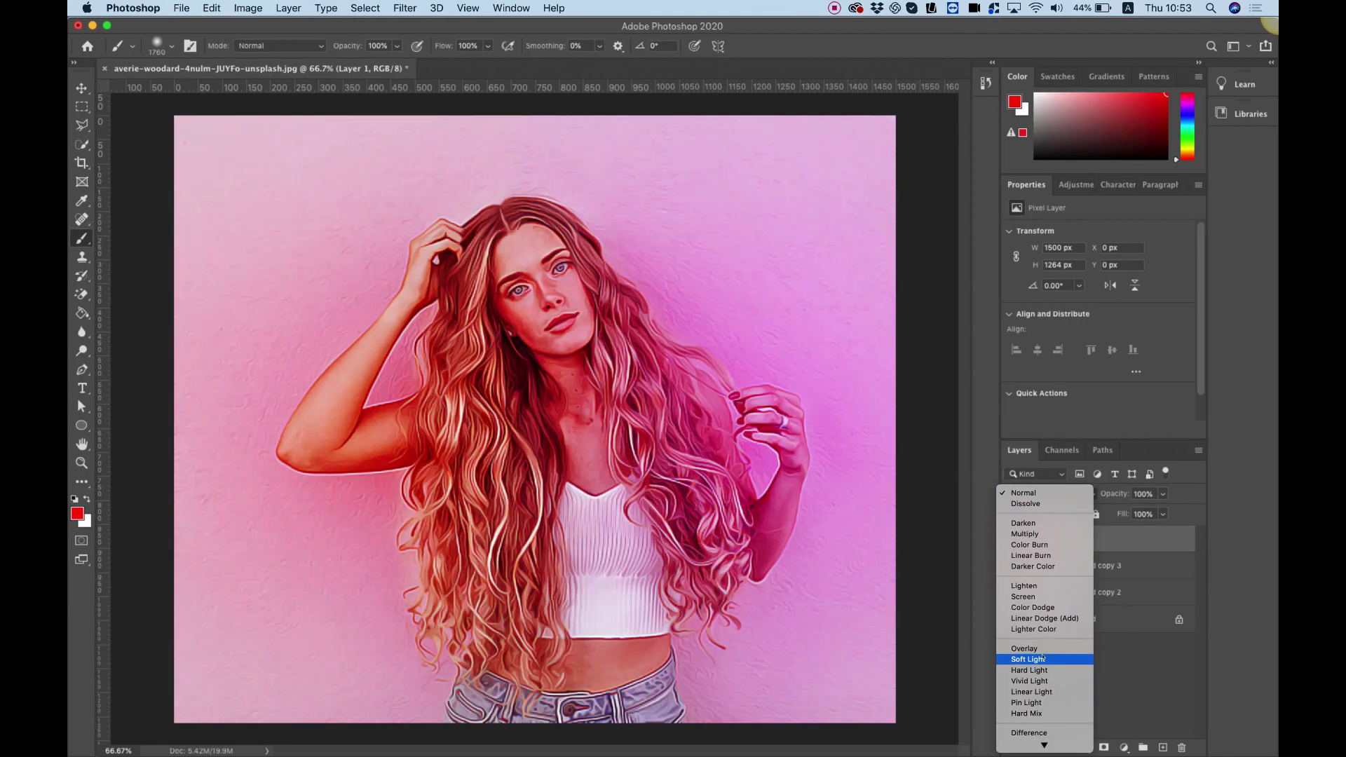
click(1042, 650)
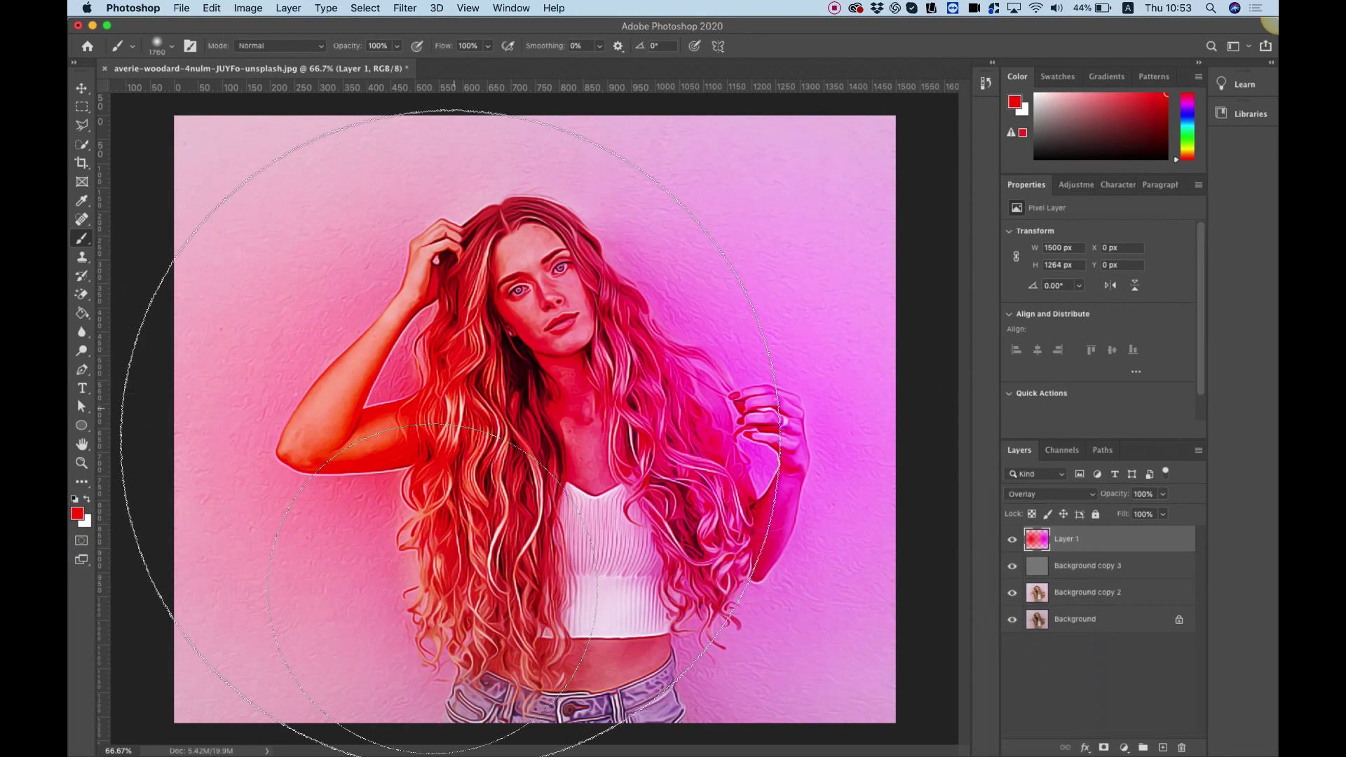
click(1164, 493)
drag(1166, 510, 1121, 511)
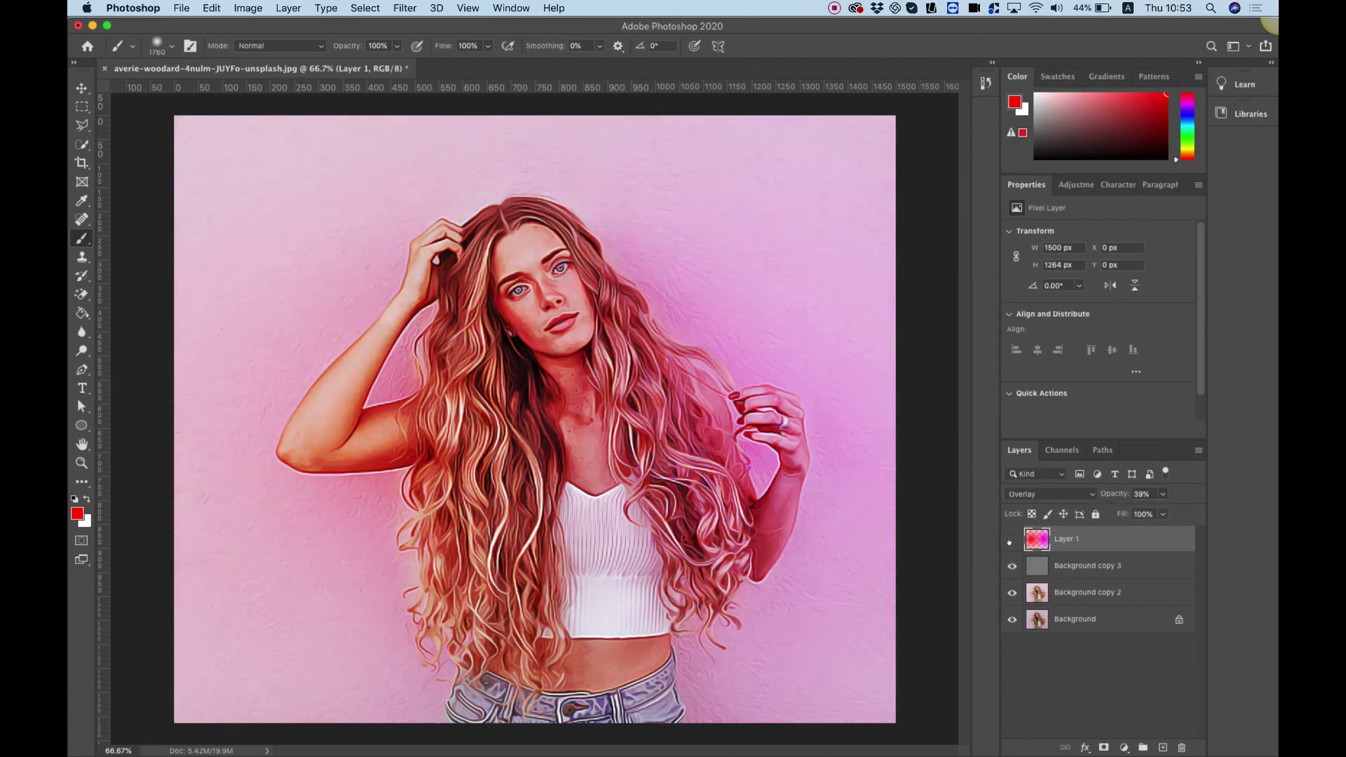
click(1009, 540)
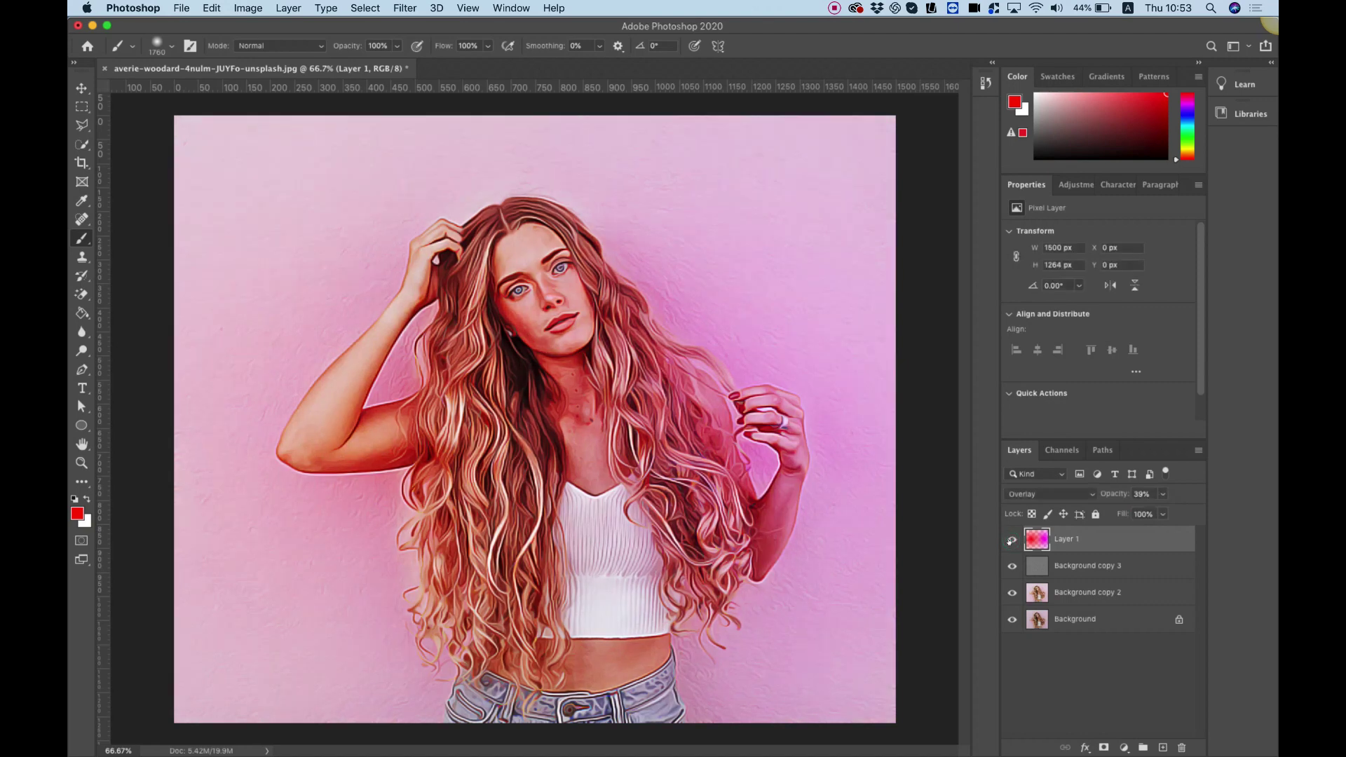